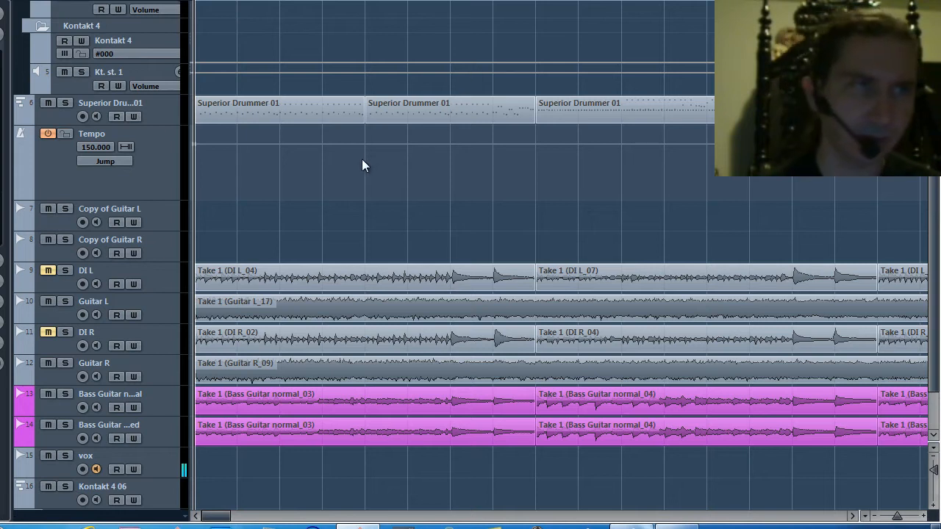
Step: Select the Superior Drummer 01 track and bring its output channels under VST Instruments into view
{"action": "left_click", "coordinate": [163, 111]}
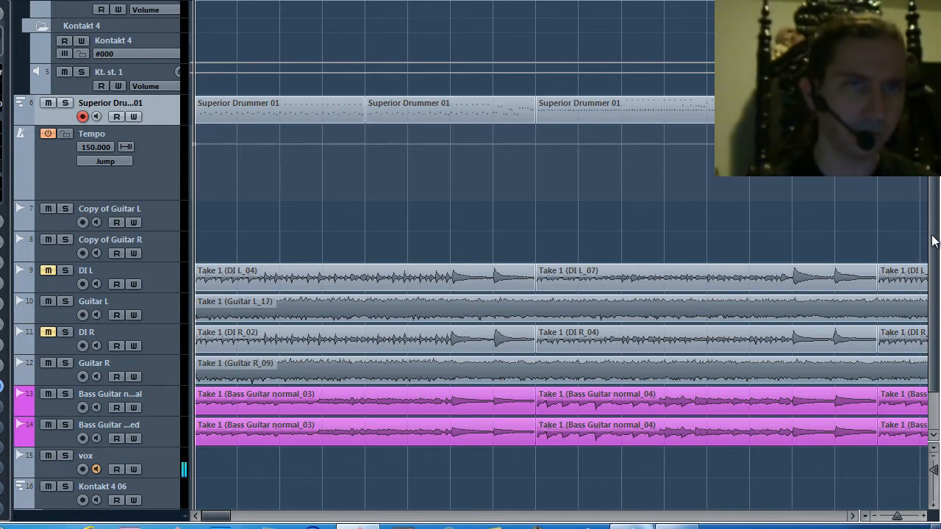
{"action": "scroll", "coordinate": [932, 243], "scroll_direction": "up", "scroll_amount": 3}
{"action": "scroll", "coordinate": [477, 255], "scroll_direction": "up", "scroll_amount": 1}
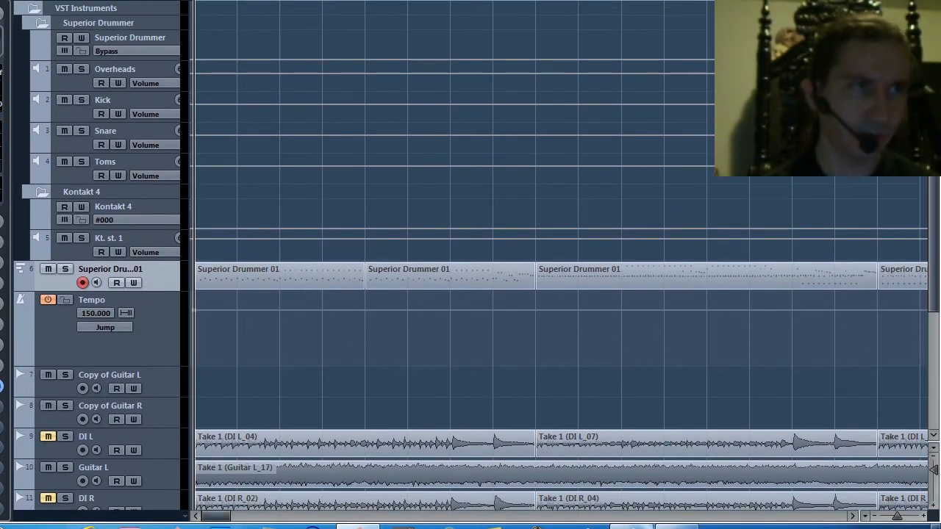
{"action": "left_click_drag", "start_coordinate": [932, 121], "coordinate": [931, 126]}
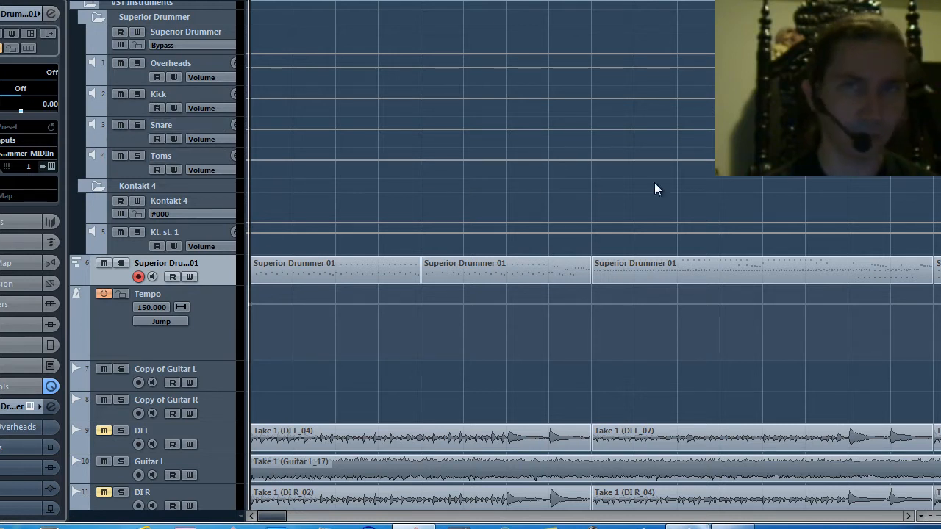
Step: Check which stereo outputs are activated for Superior Drummer in the VST Instruments rack
{"action": "key", "text": "F11"}
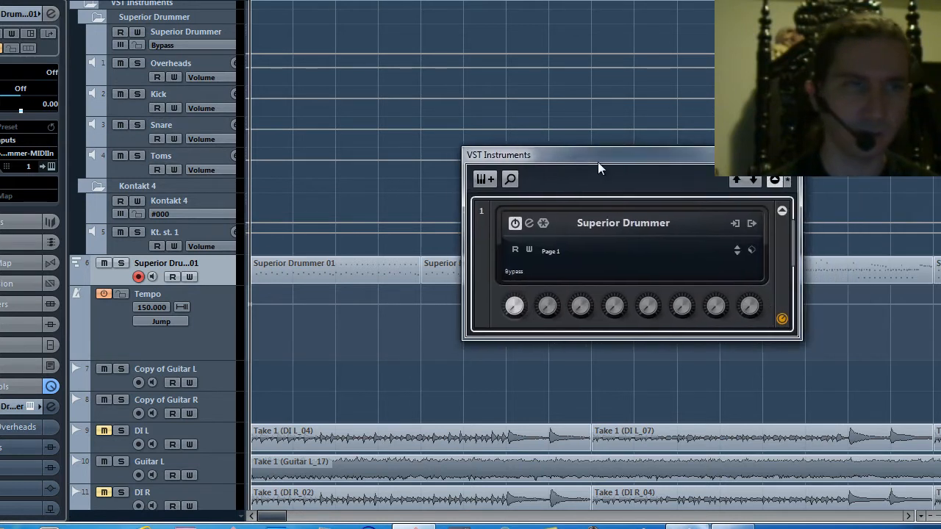
{"action": "left_click", "coordinate": [737, 242]}
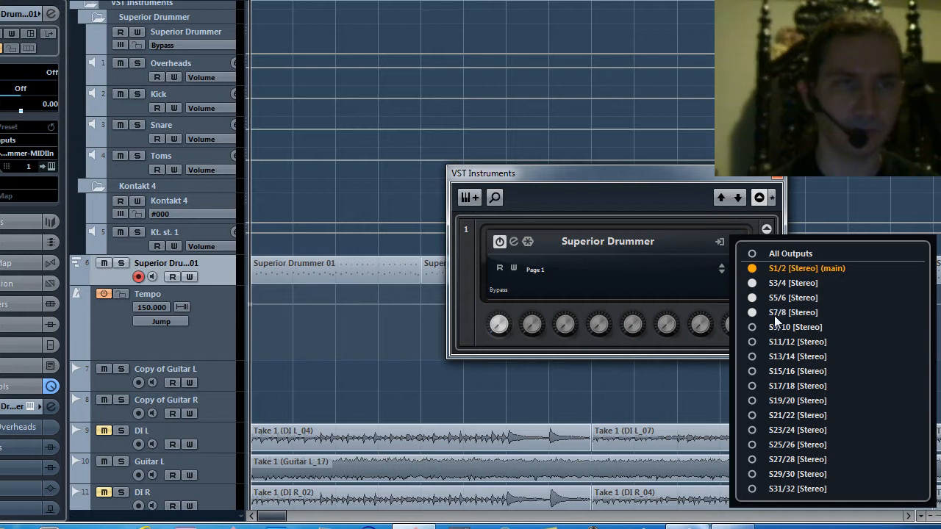
{"action": "left_click", "coordinate": [656, 174]}
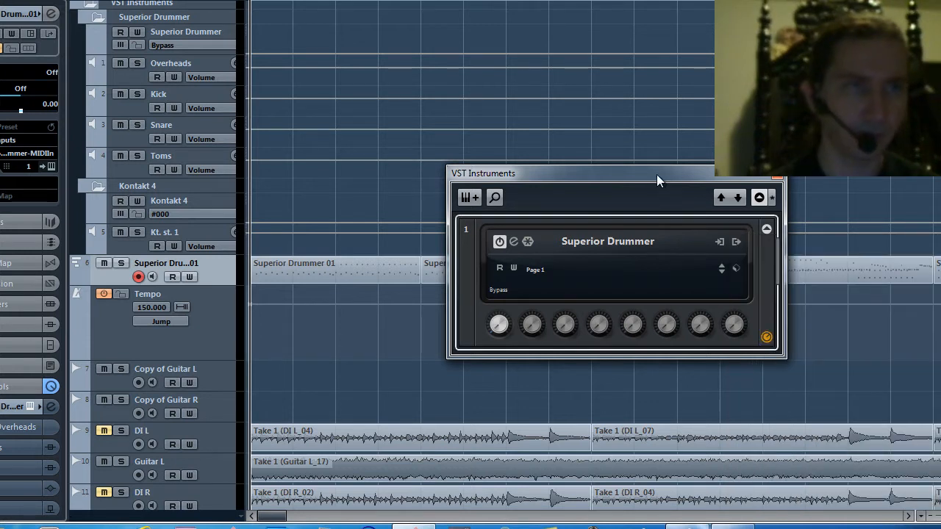
{"action": "key", "text": "F11"}
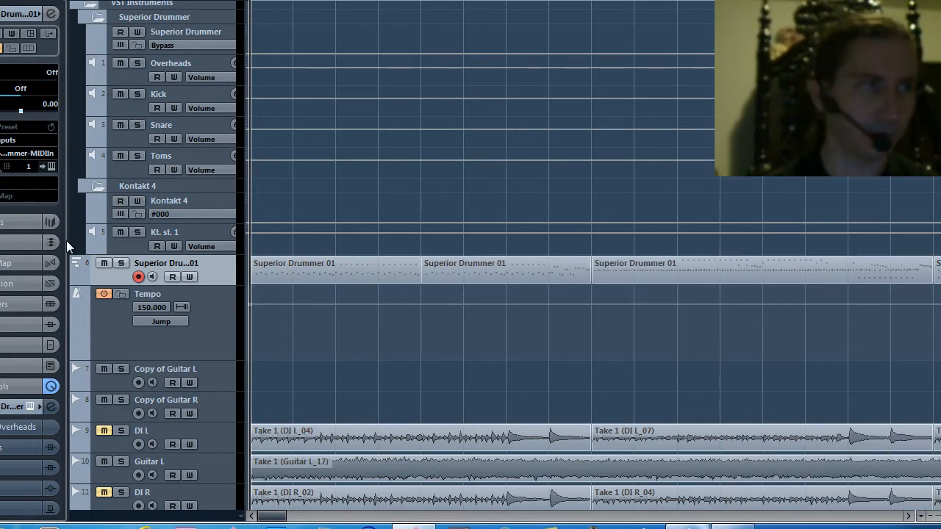
Step: Examine Superior Drummer's Construct view and the output and bus routing in its mixer, and close the instrument
{"action": "left_click", "coordinate": [51, 166]}
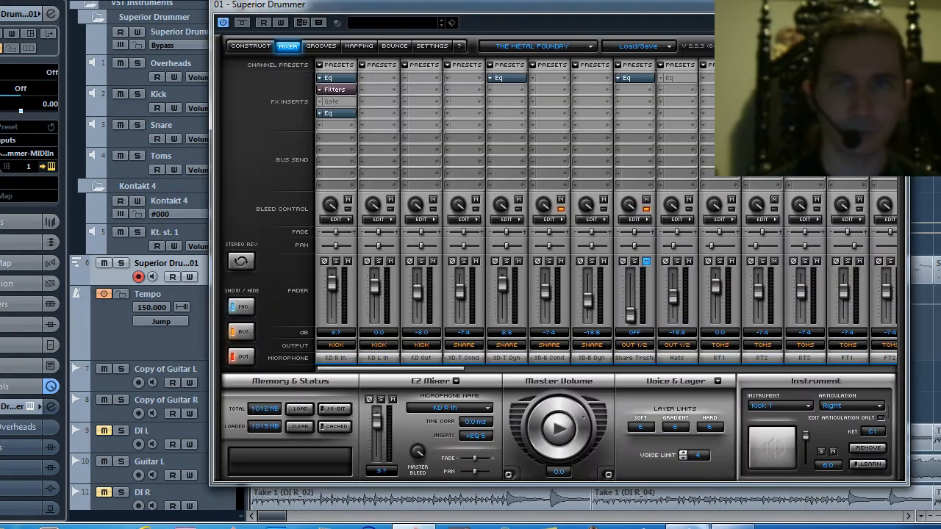
{"action": "left_click", "coordinate": [251, 47]}
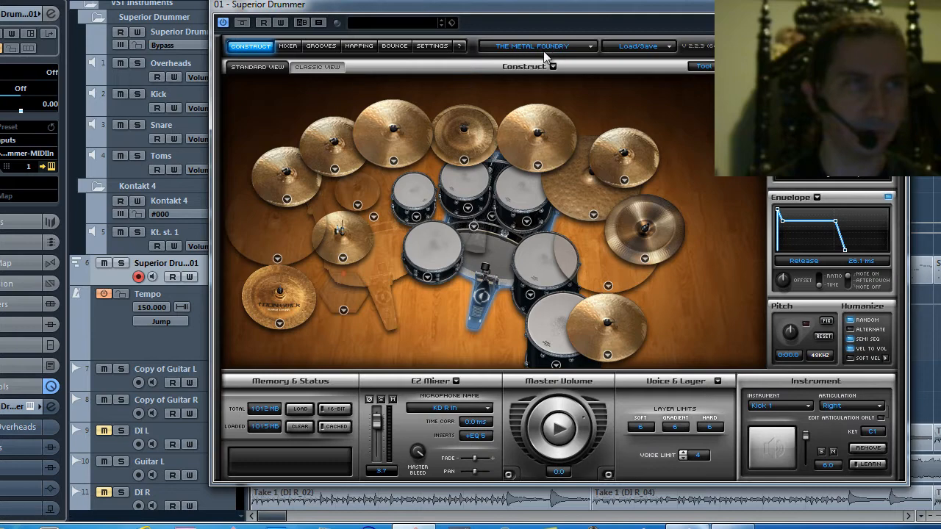
{"action": "left_click", "coordinate": [288, 46]}
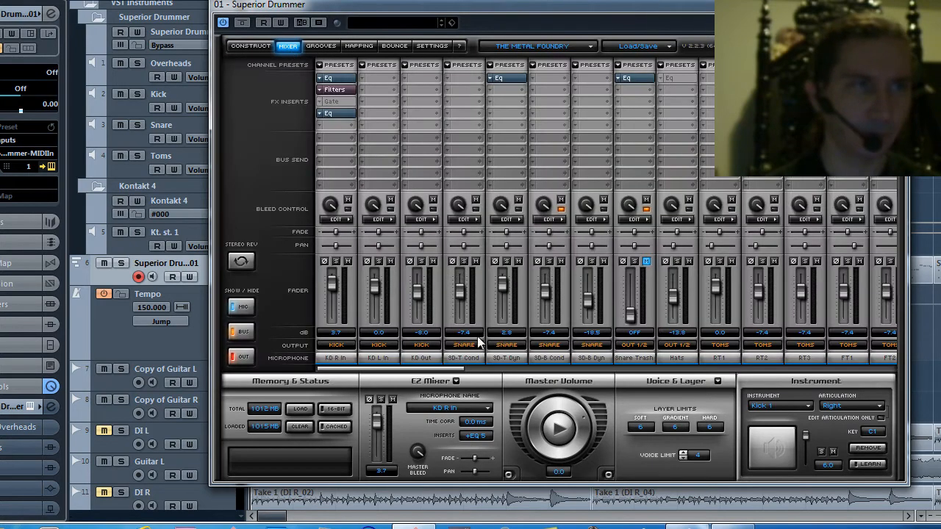
{"action": "left_click_drag", "start_coordinate": [456, 371], "coordinate": [624, 378]}
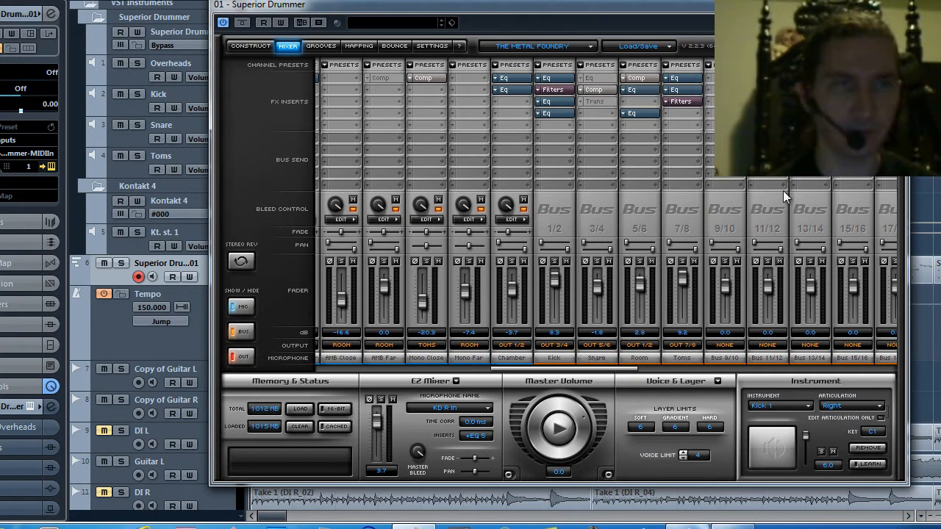
{"action": "key", "text": "ctrl+w"}
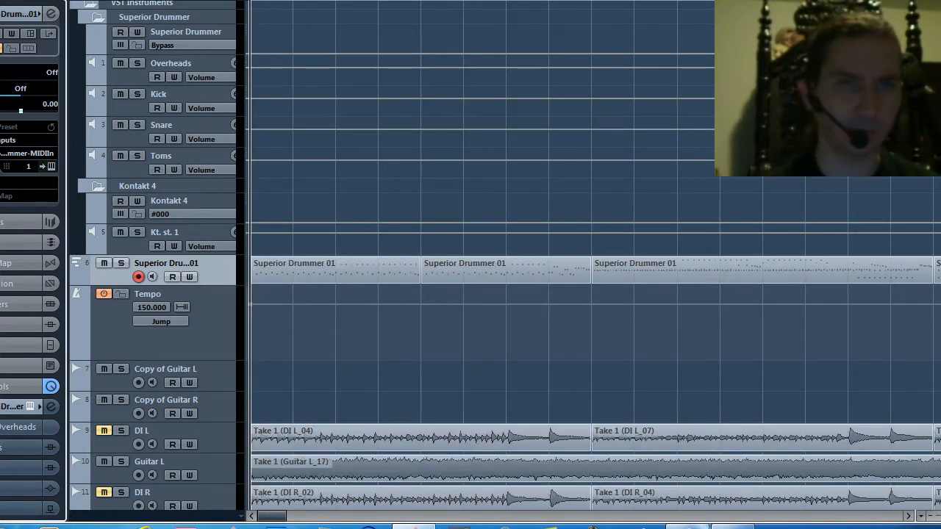
Step: Play the project while soloing and unsoloing the Overheads, Kick, Snare and Toms outputs in turn
{"action": "scroll", "coordinate": [471, 294], "scroll_direction": "down", "scroll_amount": 5}
{"action": "scroll", "coordinate": [403, 227], "scroll_direction": "up", "scroll_amount": 1}
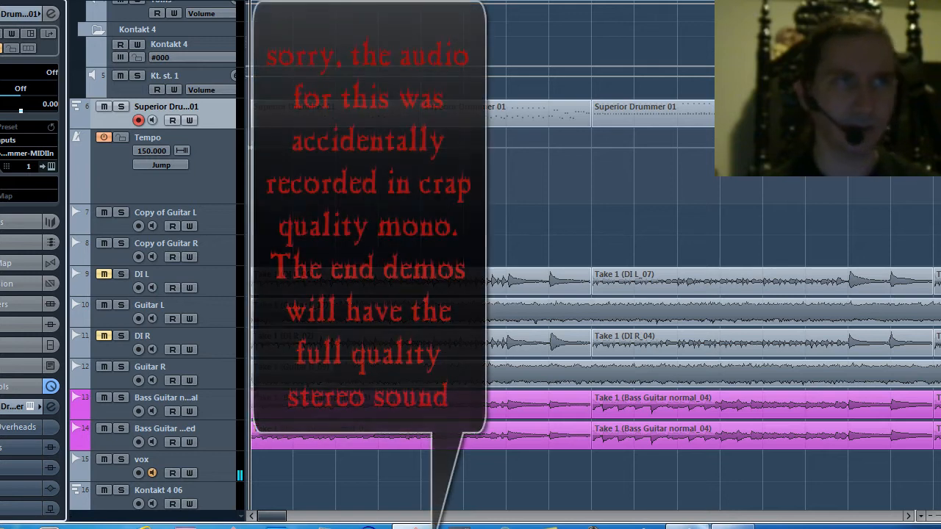
{"action": "key", "text": "space"}
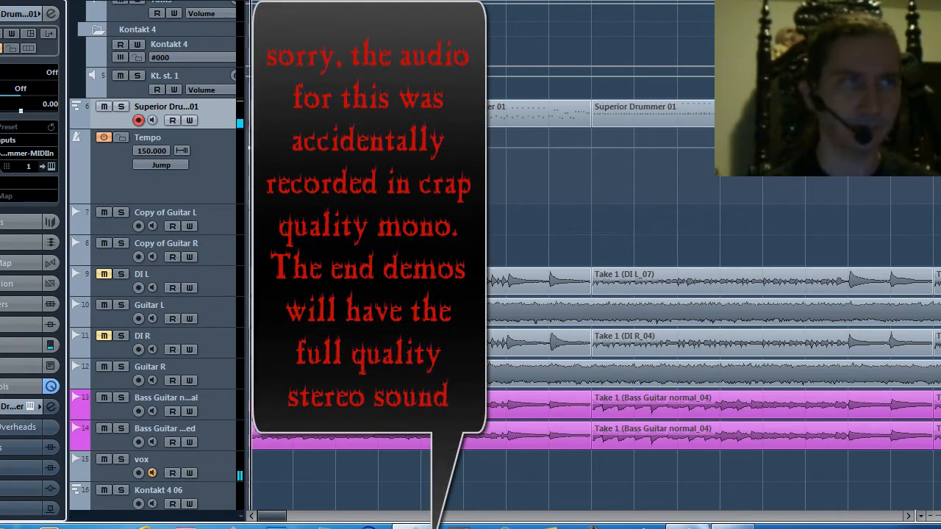
{"action": "scroll", "coordinate": [886, 206], "scroll_direction": "up", "scroll_amount": 1}
{"action": "scroll", "coordinate": [768, 40], "scroll_direction": "up", "scroll_amount": 5}
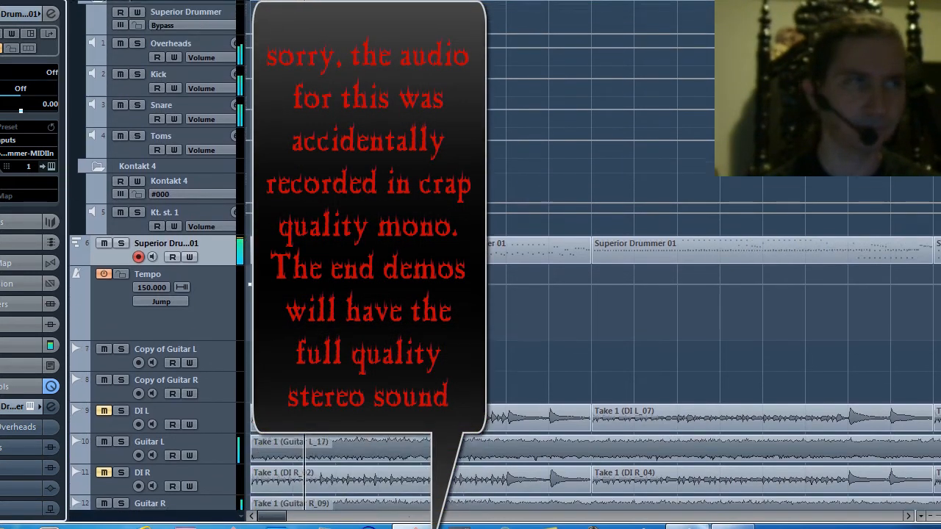
{"action": "left_click", "coordinate": [137, 69]}
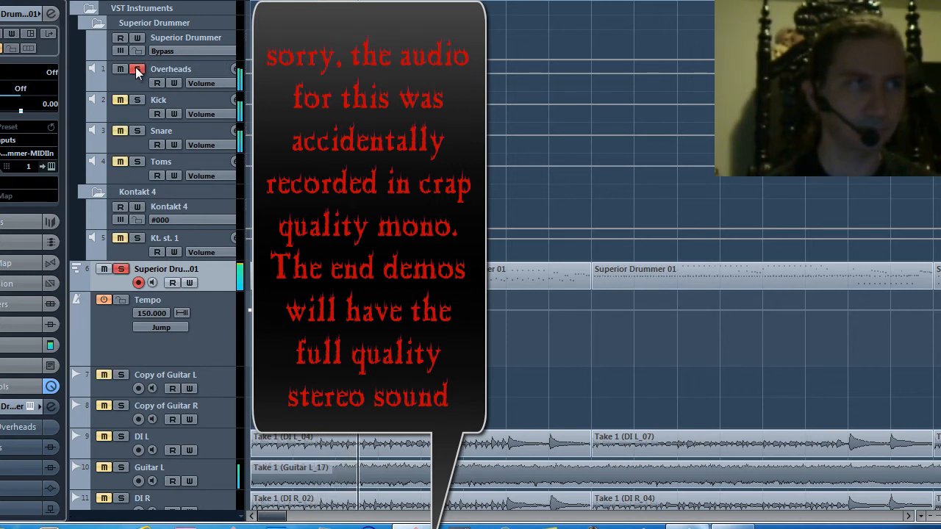
{"action": "left_click", "coordinate": [136, 69]}
{"action": "left_click", "coordinate": [136, 104]}
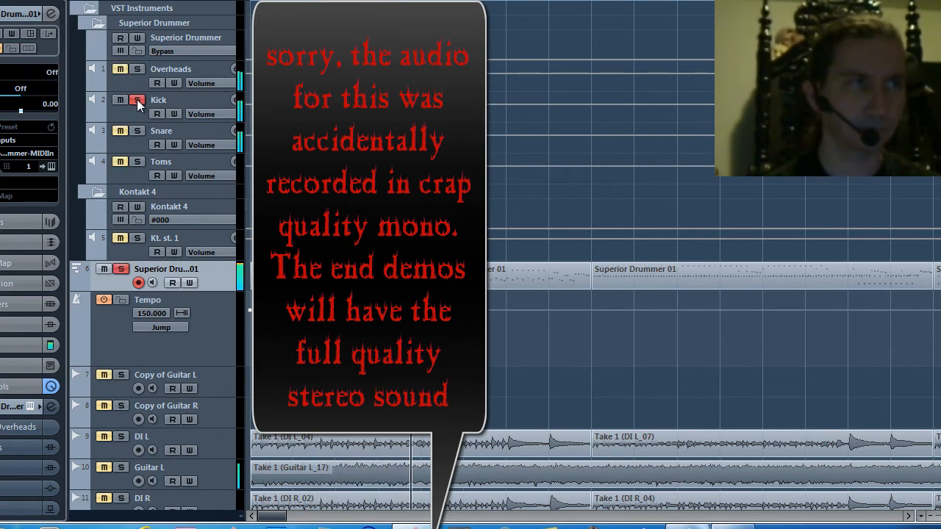
{"action": "left_click", "coordinate": [136, 103]}
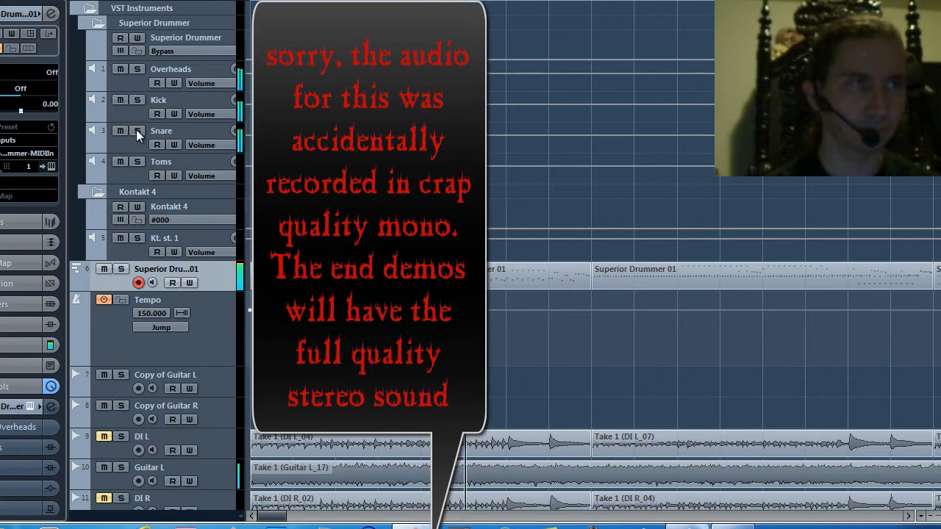
{"action": "left_click", "coordinate": [136, 131]}
{"action": "left_click", "coordinate": [137, 130]}
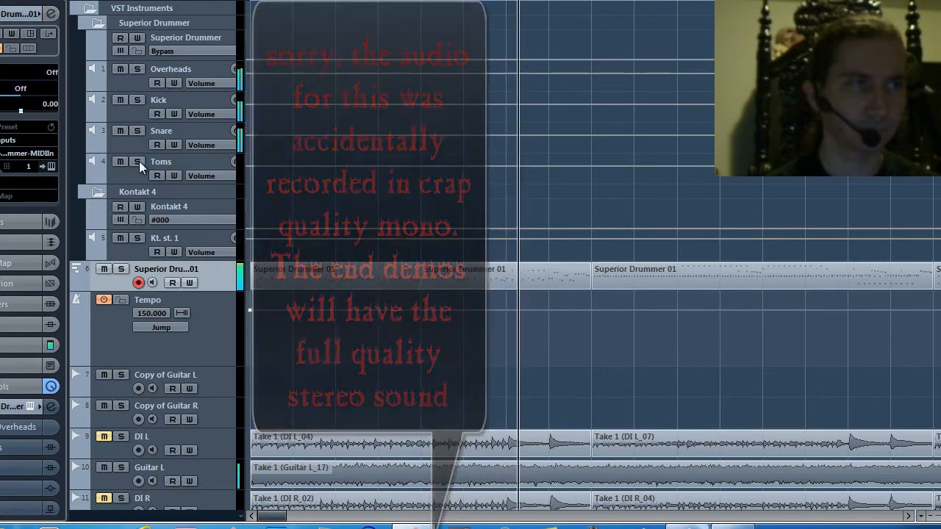
{"action": "left_click", "coordinate": [138, 161]}
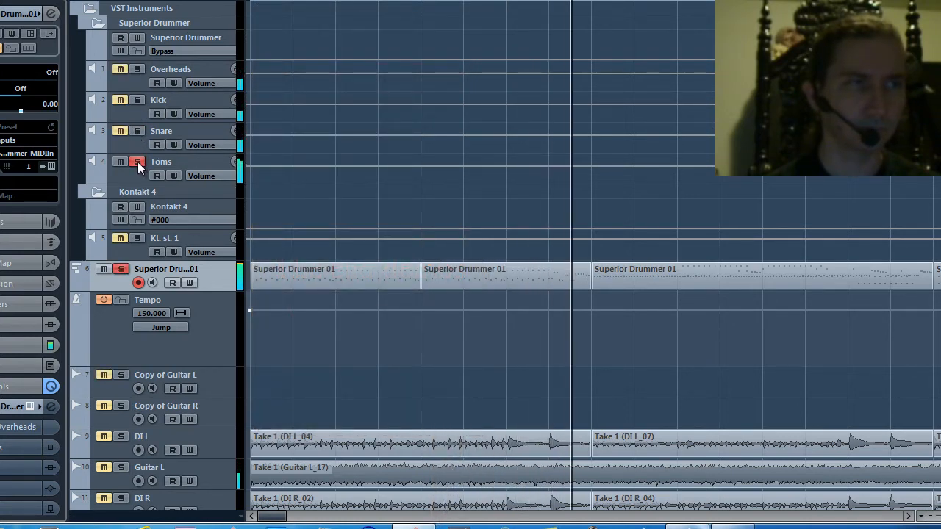
{"action": "left_click", "coordinate": [137, 162]}
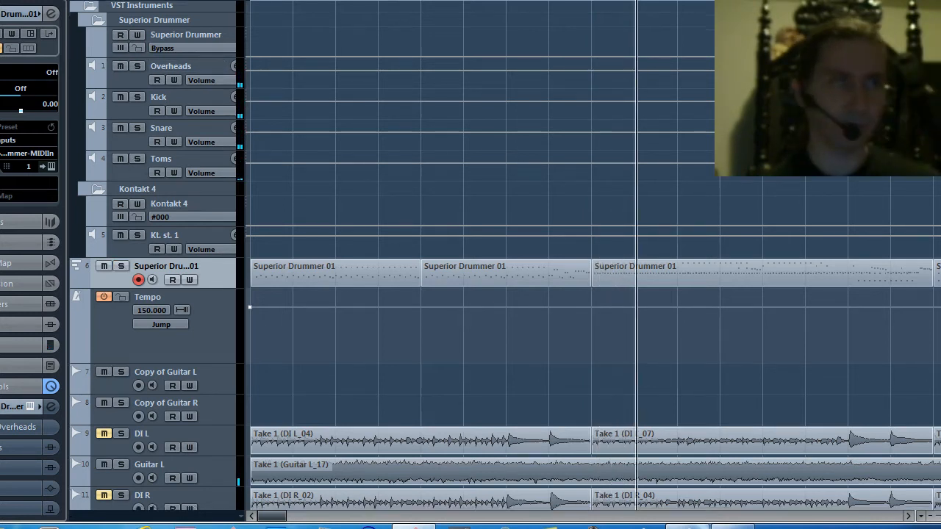
Step: Add five stereo group channel tracks to the project
{"action": "scroll", "coordinate": [470, 294], "scroll_direction": "down", "scroll_amount": 6}
{"action": "scroll", "coordinate": [401, 69], "scroll_direction": "down", "scroll_amount": 2}
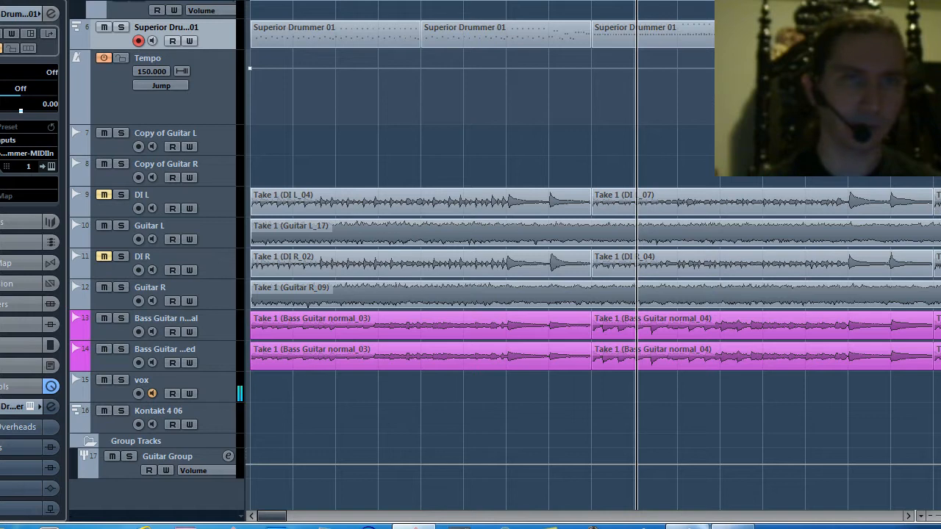
{"action": "scroll", "coordinate": [397, 66], "scroll_direction": "up", "scroll_amount": 3}
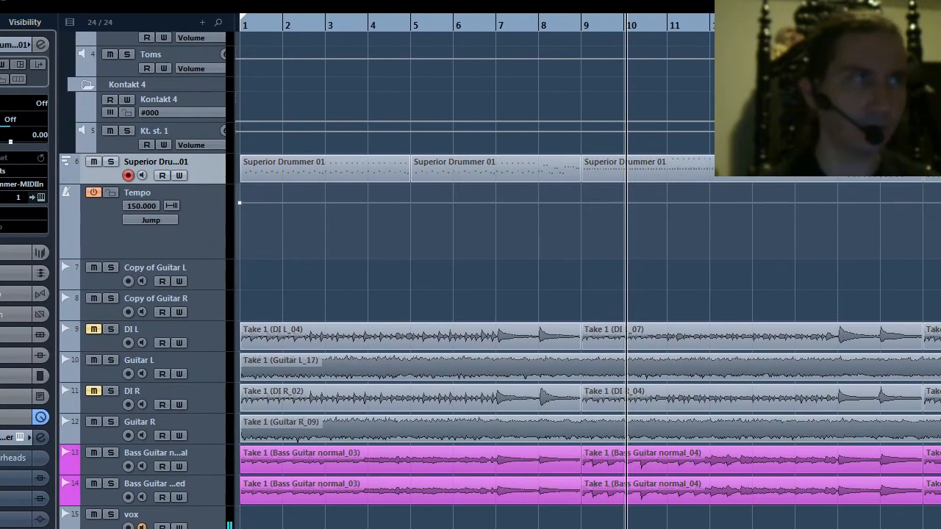
{"action": "left_click", "coordinate": [10, 1]}
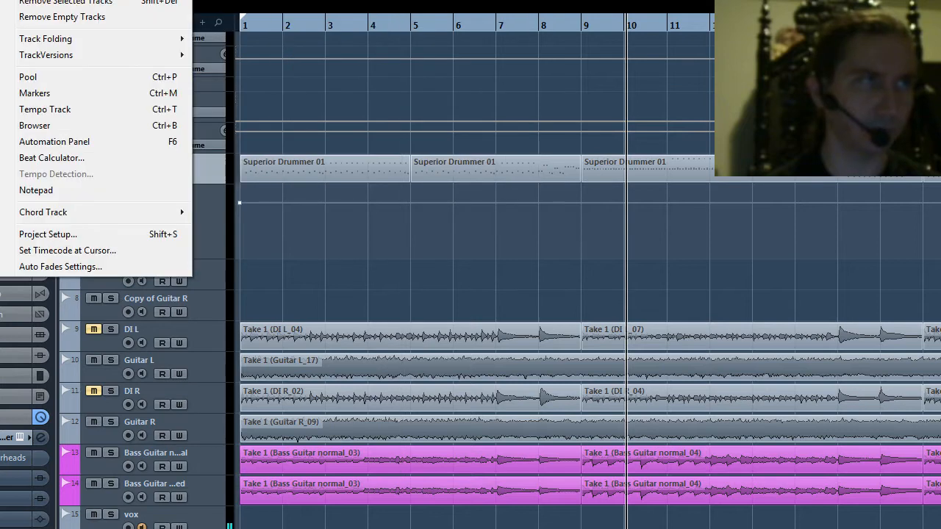
{"action": "mouse_move", "coordinate": [110, 0]}
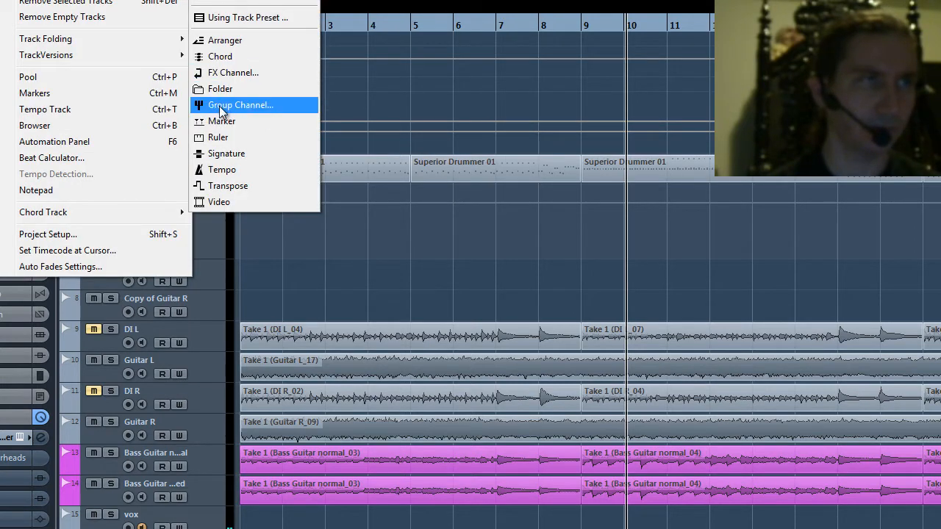
{"action": "left_click", "coordinate": [223, 106]}
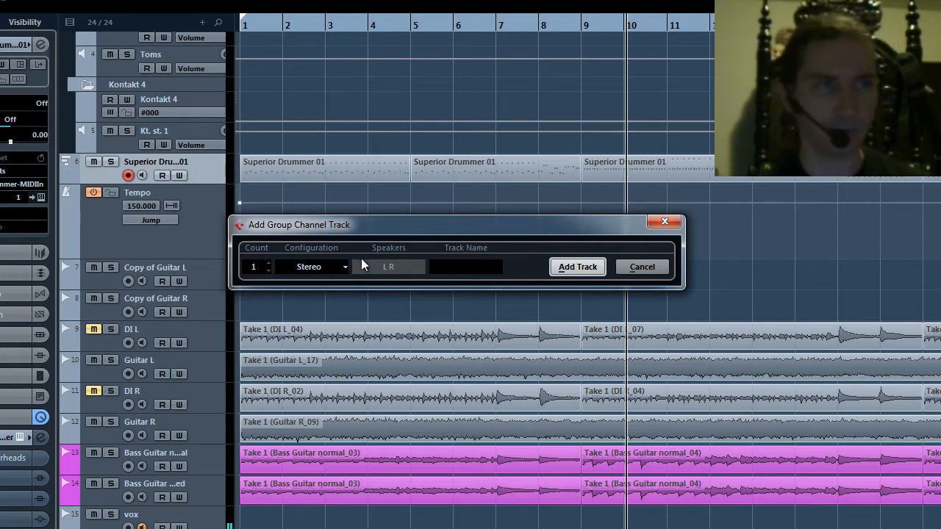
{"action": "left_click", "coordinate": [270, 263]}
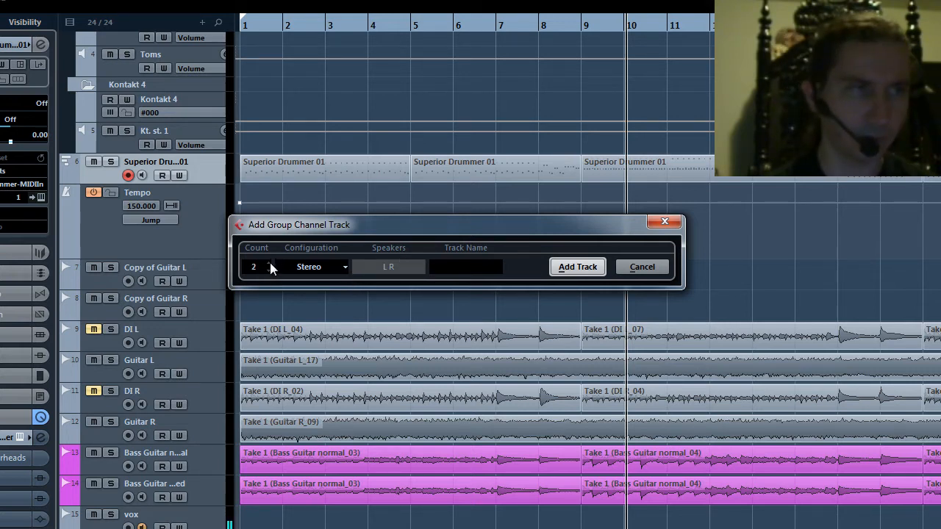
{"action": "left_click", "coordinate": [270, 262]}
{"action": "left_click", "coordinate": [269, 263]}
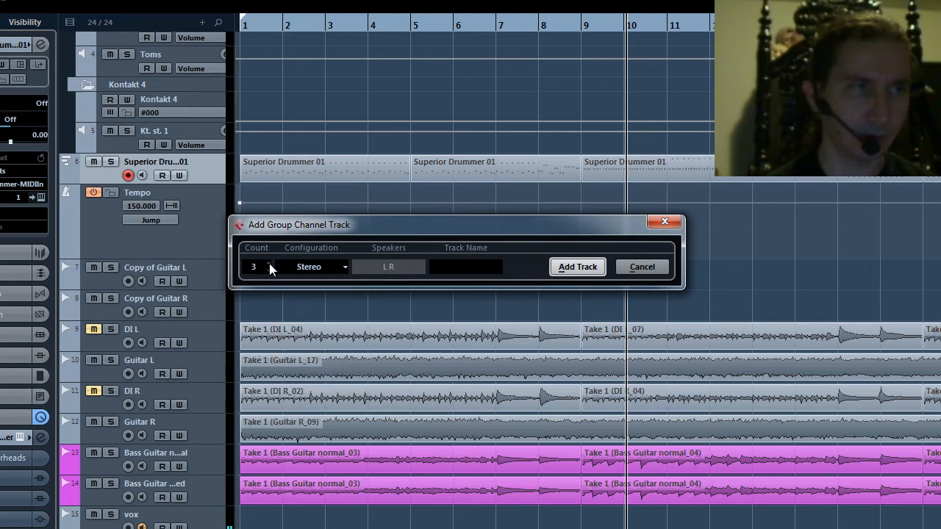
{"action": "left_click", "coordinate": [575, 268]}
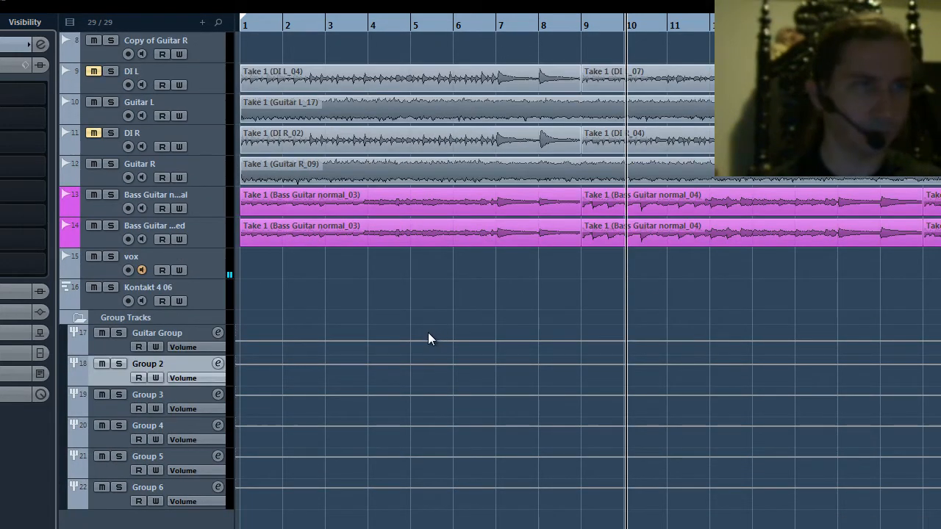
Step: Rename the Group 2 track to Kick Parallel and the Group 3 track to Snare Parallel
{"action": "double_click", "coordinate": [151, 363]}
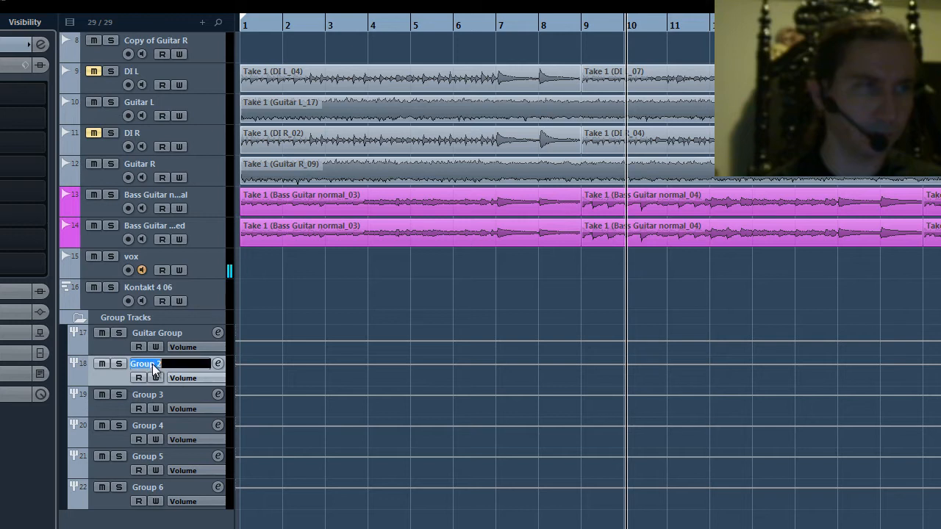
{"action": "type", "text": "Kick"}
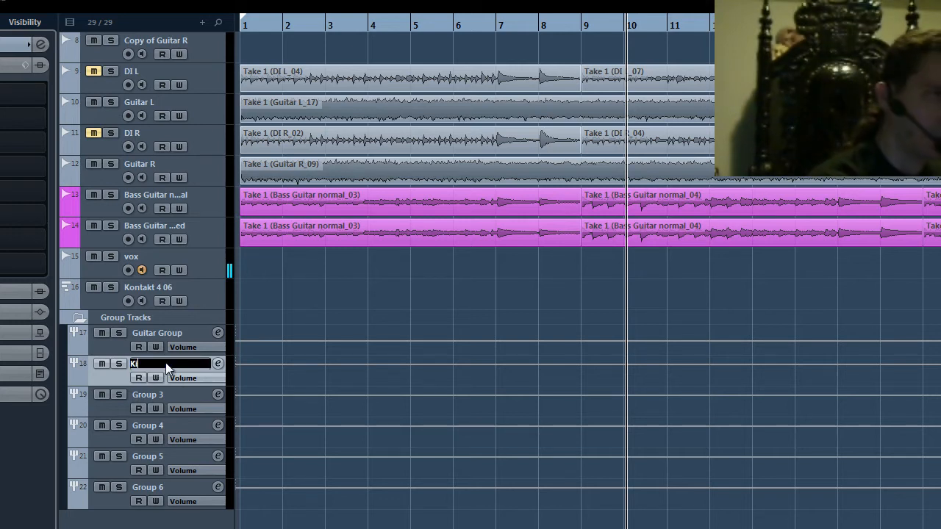
{"action": "type", "text": " Parallel"}
{"action": "key", "text": "Tab"}
{"action": "type", "text": "S"}
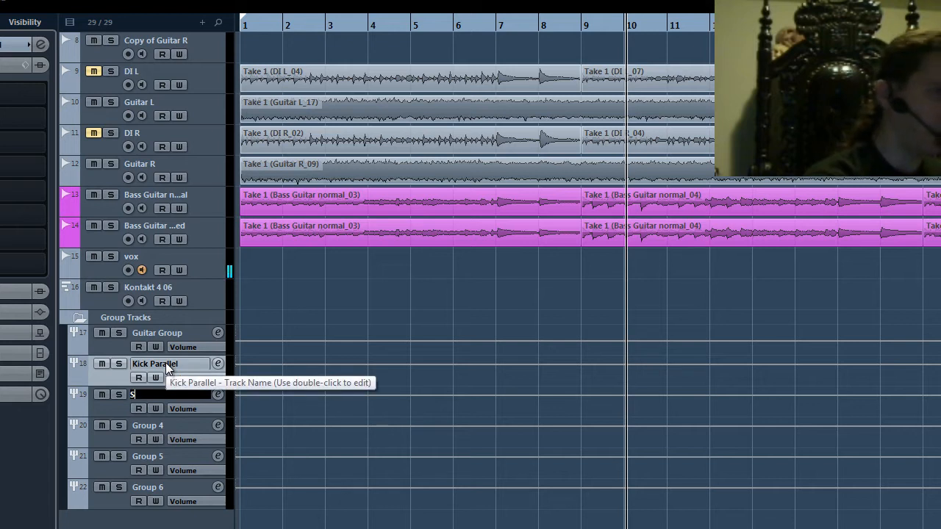
{"action": "type", "text": "nare Parallel"}
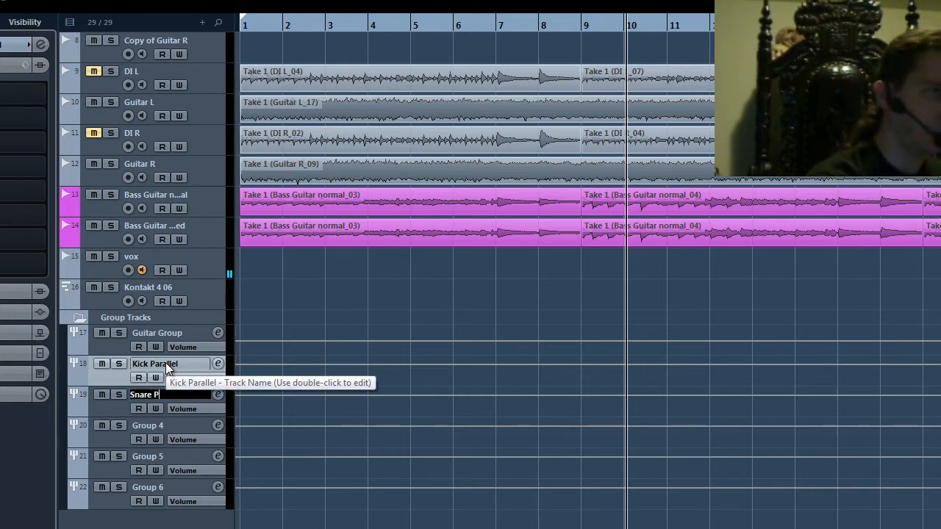
{"action": "key", "text": "Tab"}
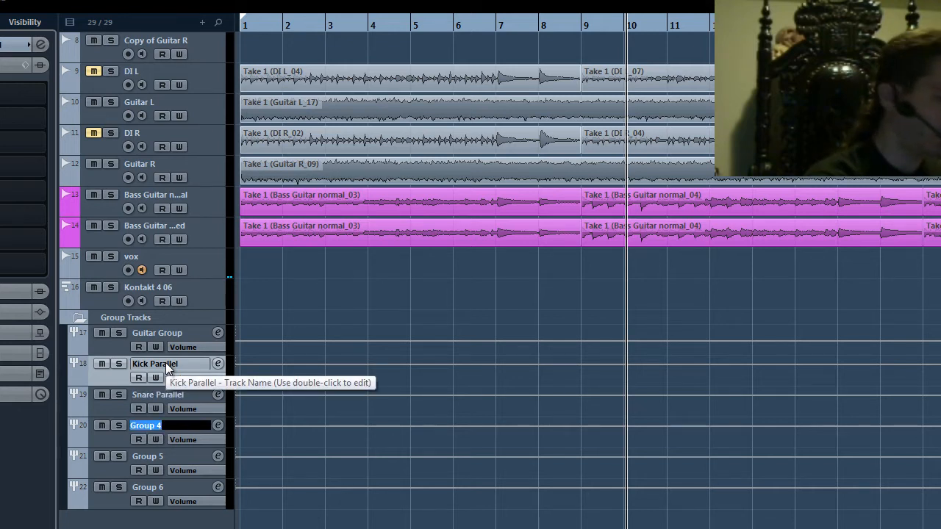
Step: Rename the remaining three new group tracks to Overheads Parallel, Toms Parallel and Guitar Parallel
{"action": "type", "text": "Ove"}
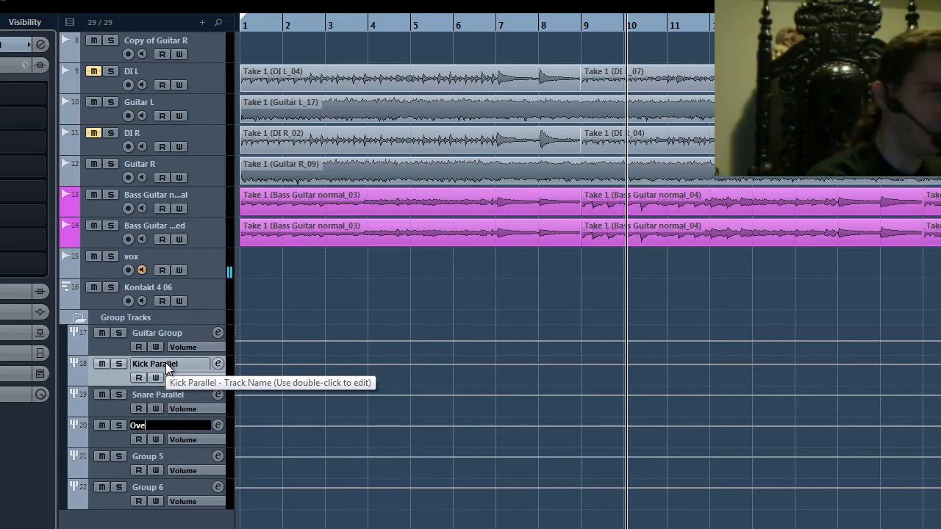
{"action": "type", "text": "rheads Parallel"}
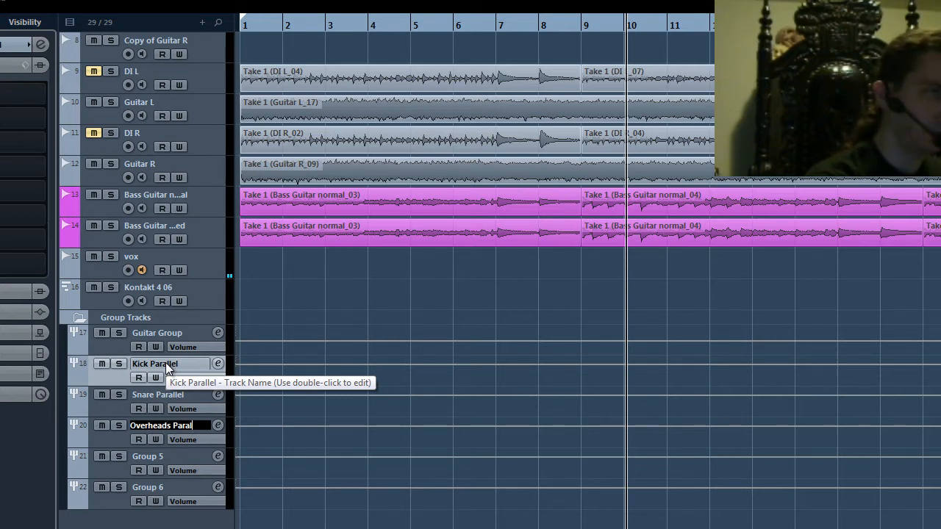
{"action": "key", "text": "Tab"}
{"action": "type", "text": "Tom"}
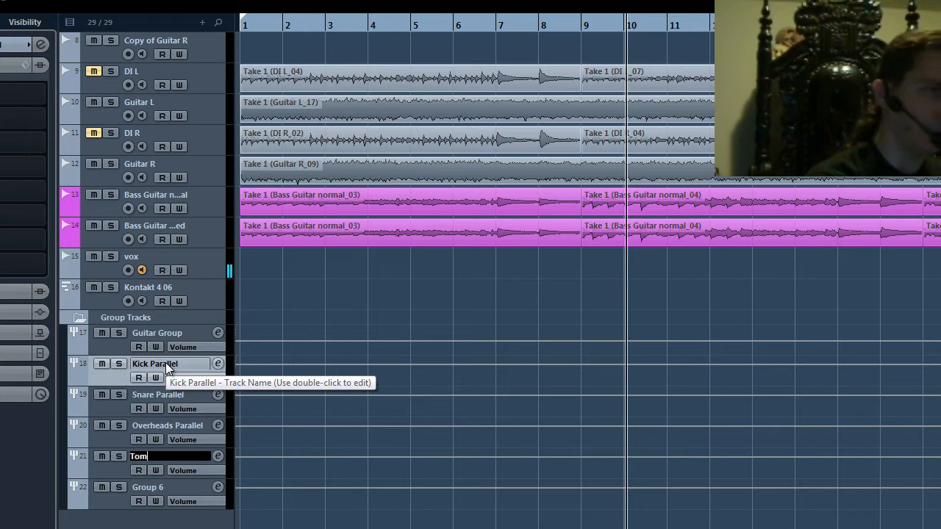
{"action": "type", "text": "s Parallel"}
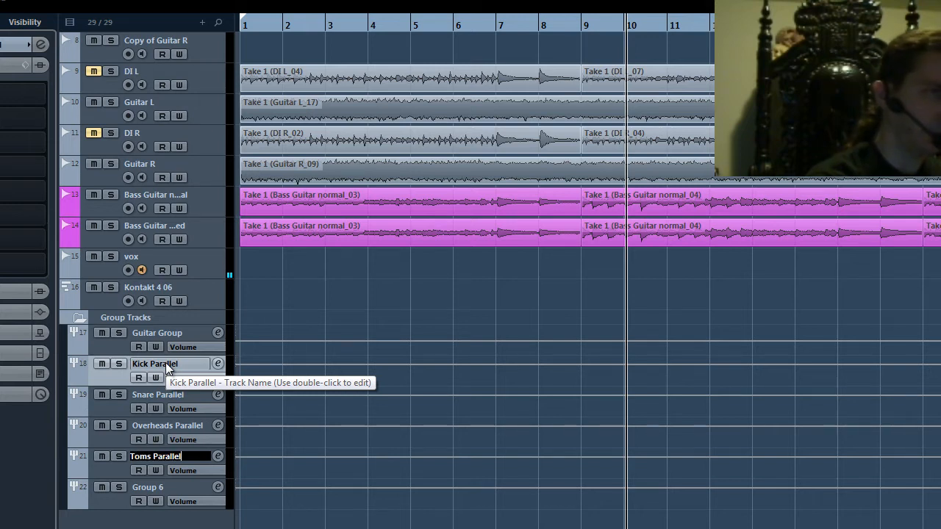
{"action": "key", "text": "Tab"}
{"action": "type", "text": "Gu"}
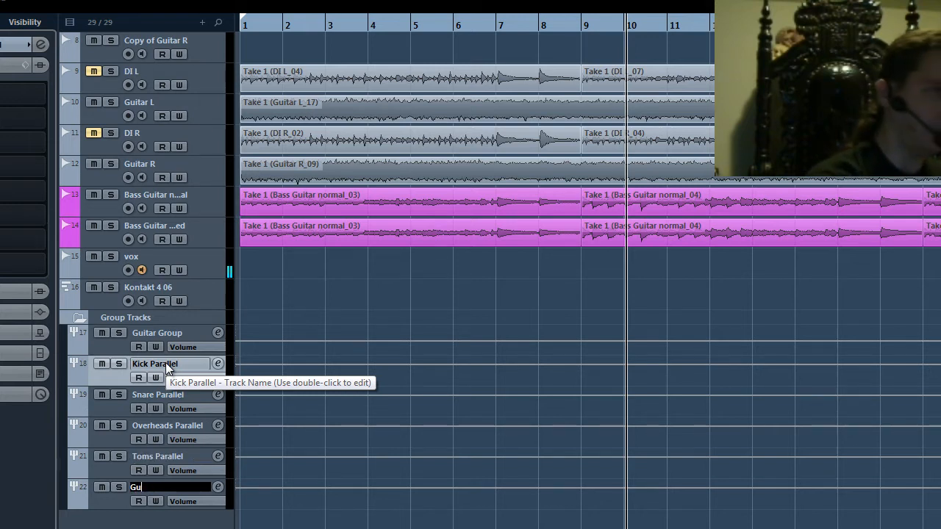
{"action": "type", "text": "itar Parallel"}
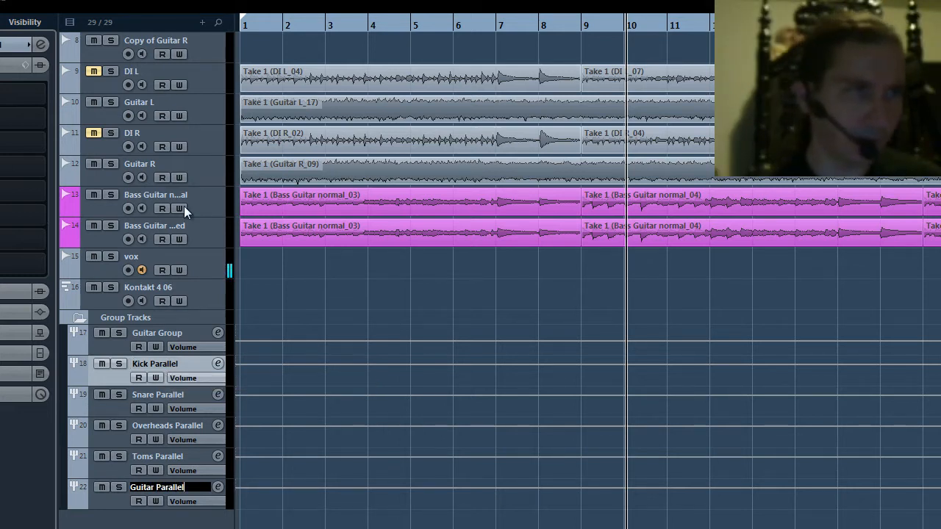
{"action": "left_click", "coordinate": [303, 297]}
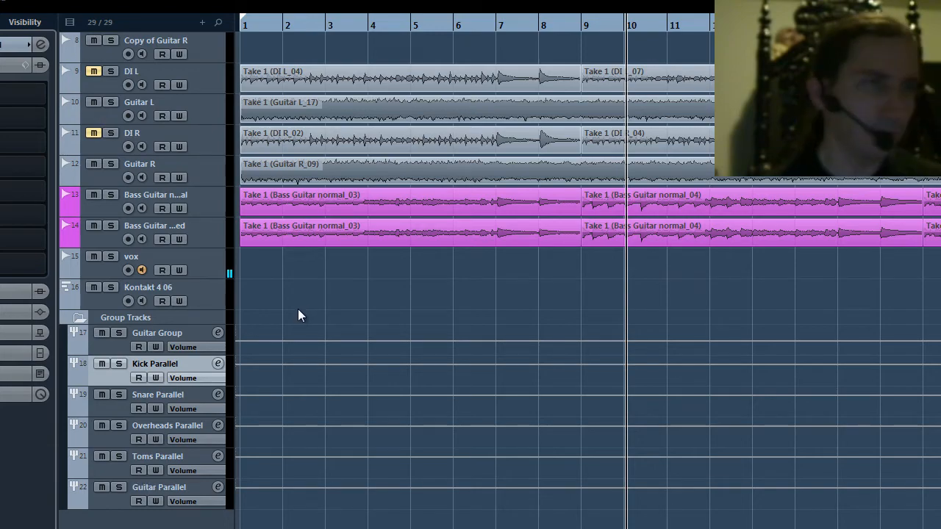
Step: Load CLA-76 Stereo in the second insert slot of the Kick Parallel mixer channel and set its ratio to ALL
{"action": "key", "text": "F3"}
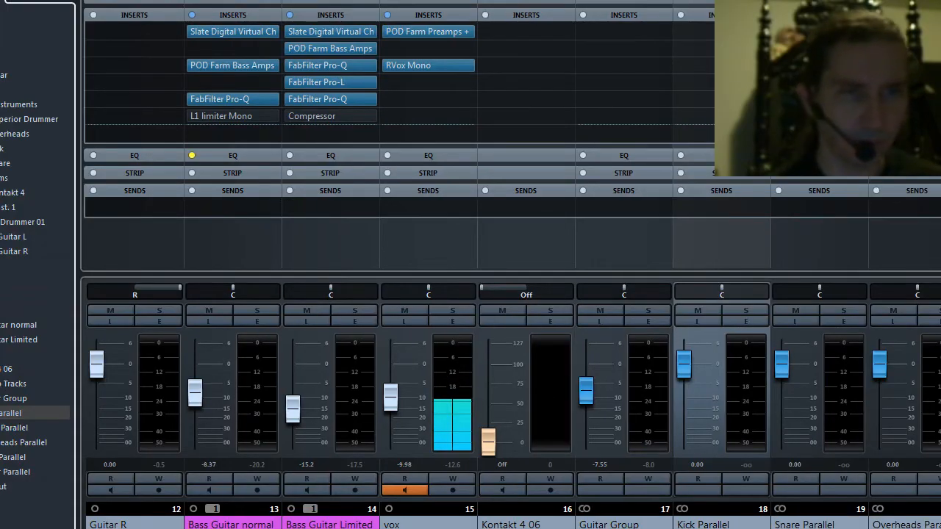
{"action": "scroll", "coordinate": [511, 397], "scroll_direction": "right", "scroll_amount": 2}
{"action": "scroll", "coordinate": [511, 397], "scroll_direction": "left", "scroll_amount": 1}
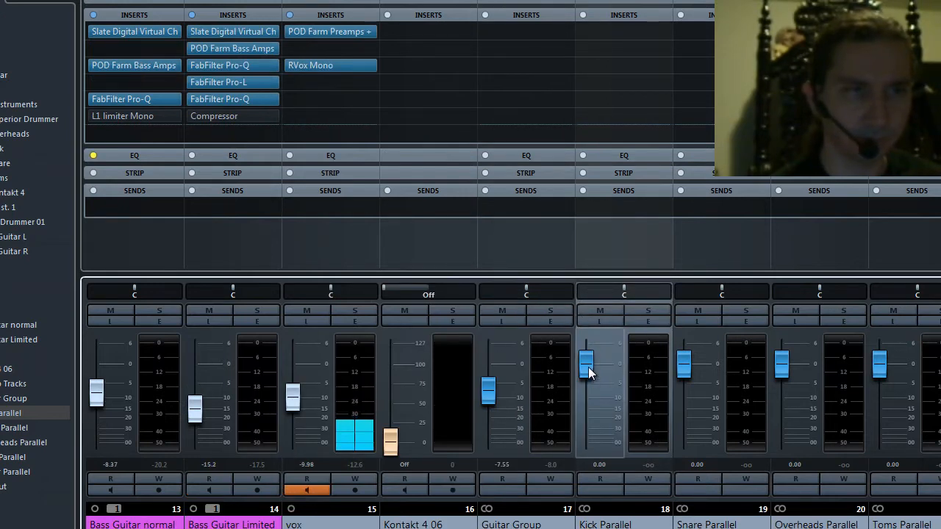
{"action": "left_click", "coordinate": [605, 45]}
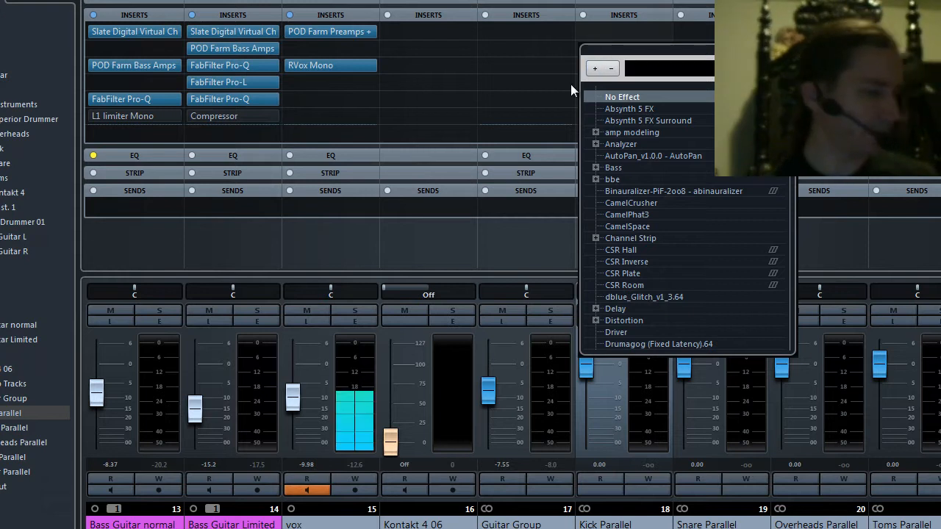
{"action": "type", "text": "c"}
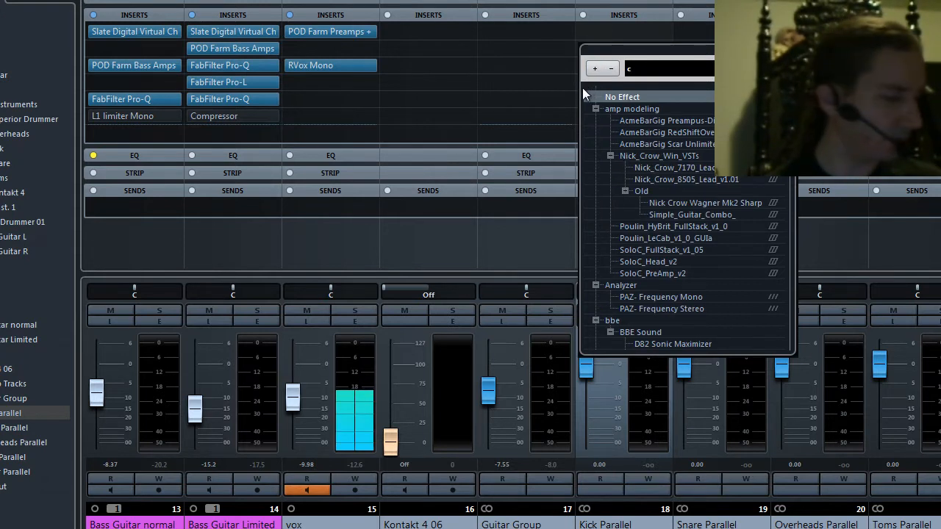
{"action": "type", "text": "la"}
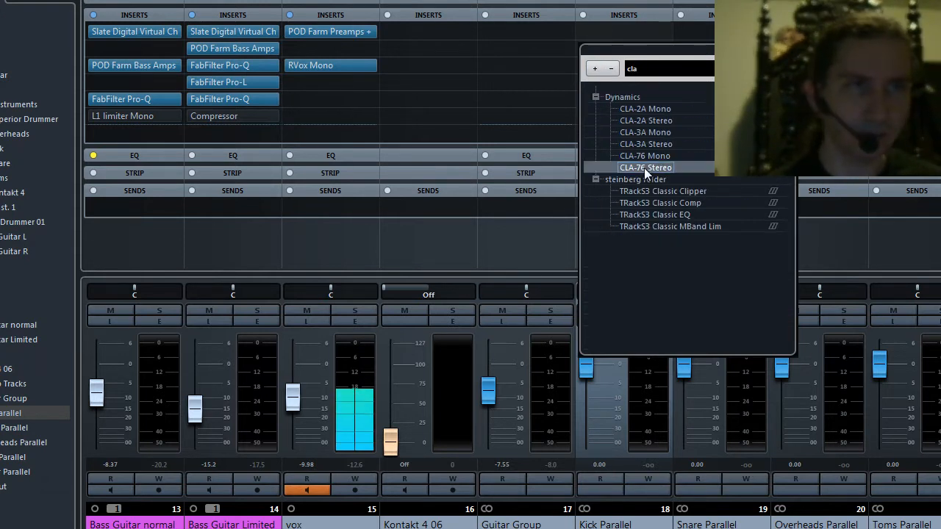
{"action": "left_click", "coordinate": [644, 167]}
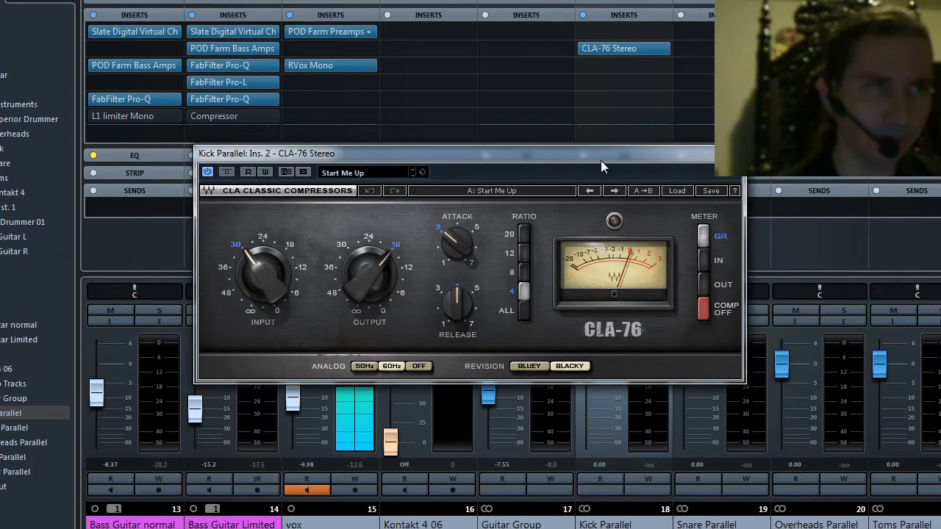
{"action": "left_click", "coordinate": [524, 311]}
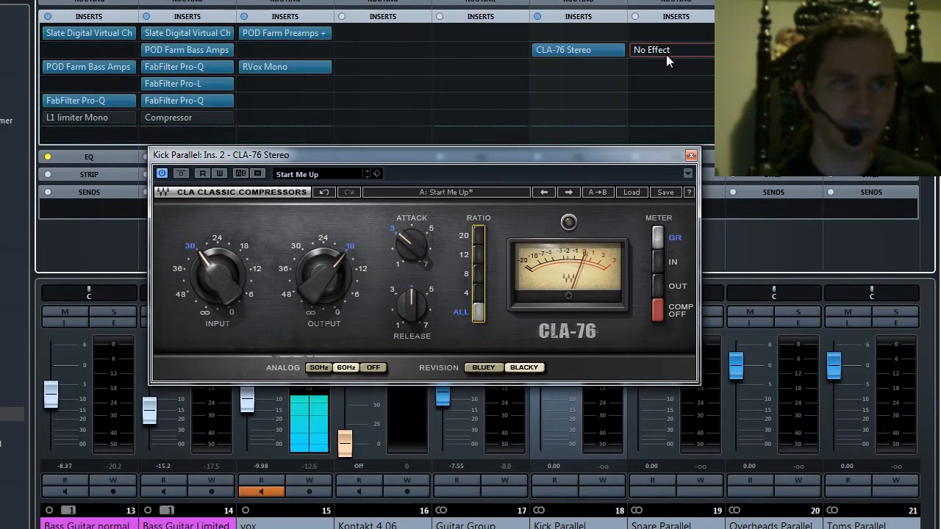
Step: Copy the CLA-76 Stereo insert to the other parallel group channels and close the compressor window
{"action": "left_click_drag", "start_coordinate": [678, 52], "coordinate": [871, 50]}
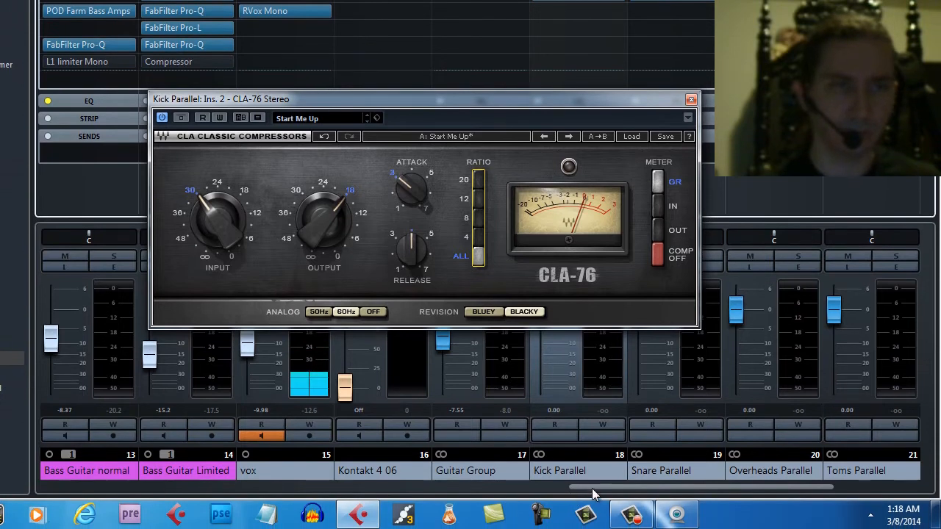
{"action": "left_click_drag", "start_coordinate": [592, 488], "coordinate": [641, 490]}
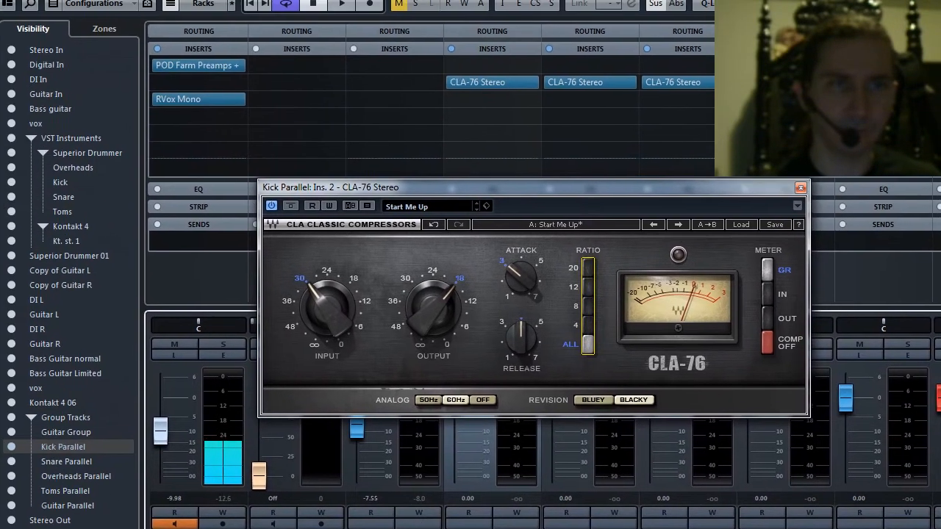
{"action": "left_click_drag", "start_coordinate": [724, 82], "coordinate": [792, 88]}
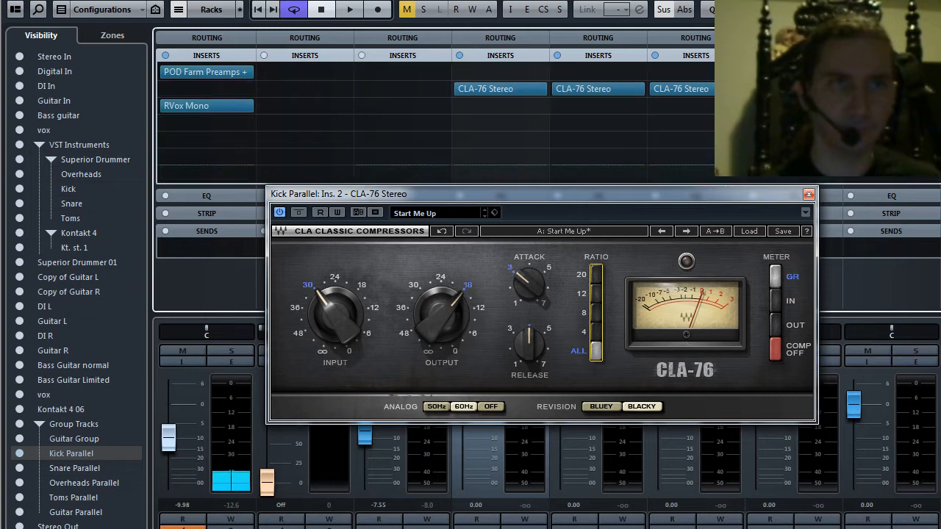
{"action": "left_click", "coordinate": [808, 194]}
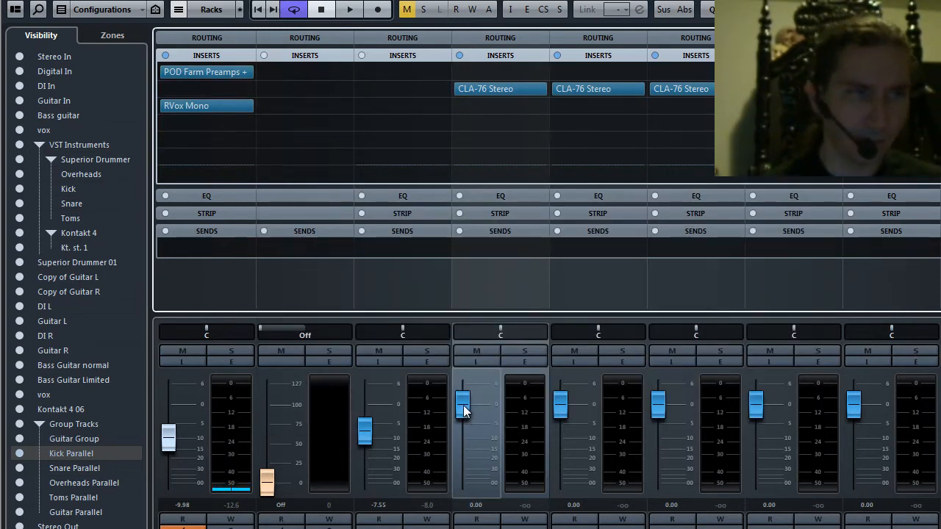
Step: Lower the faders of all five parallel group channels, from Kick Parallel to Guitar Parallel, fully to minus infinity
{"action": "left_click_drag", "start_coordinate": [463, 411], "coordinate": [462, 487]}
{"action": "left_click_drag", "start_coordinate": [555, 416], "coordinate": [560, 485]}
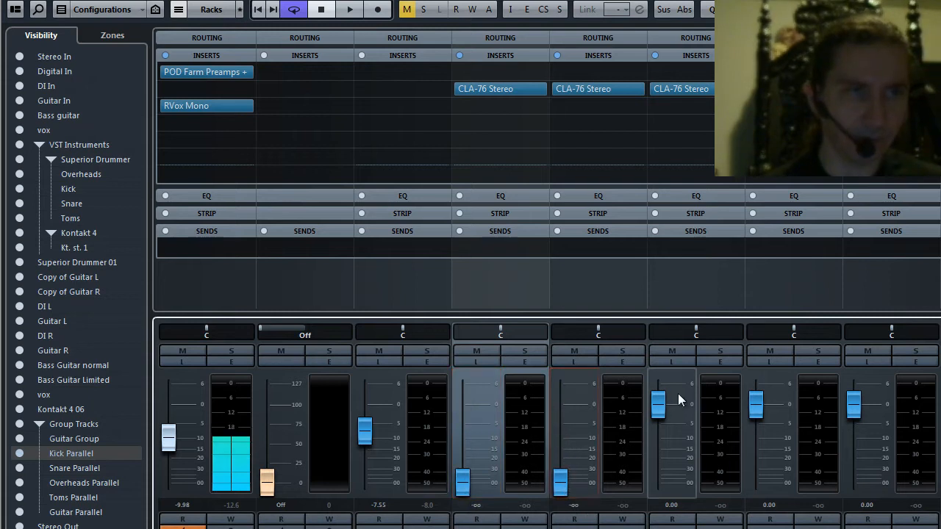
{"action": "left_click_drag", "start_coordinate": [659, 402], "coordinate": [663, 476]}
{"action": "left_click_drag", "start_coordinate": [756, 404], "coordinate": [755, 483]}
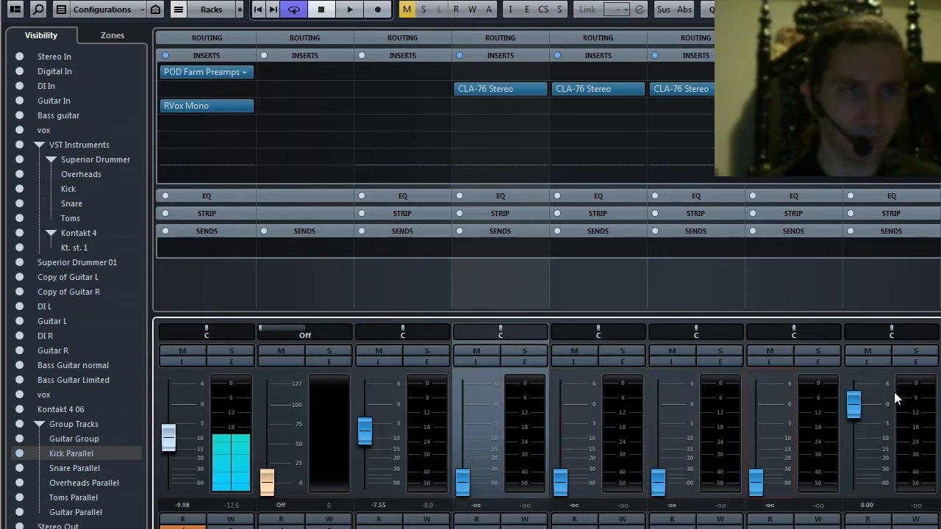
{"action": "left_click_drag", "start_coordinate": [854, 403], "coordinate": [852, 502]}
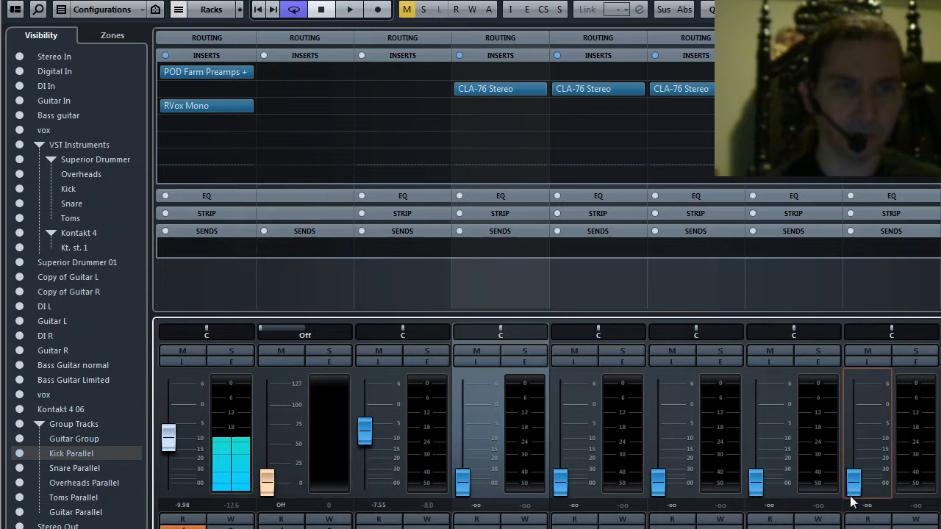
Step: Assign the first send of the Superior Drummer Kick output channel to the Kick Parallel group
{"action": "scroll", "coordinate": [547, 411], "scroll_direction": "left", "scroll_amount": 1}
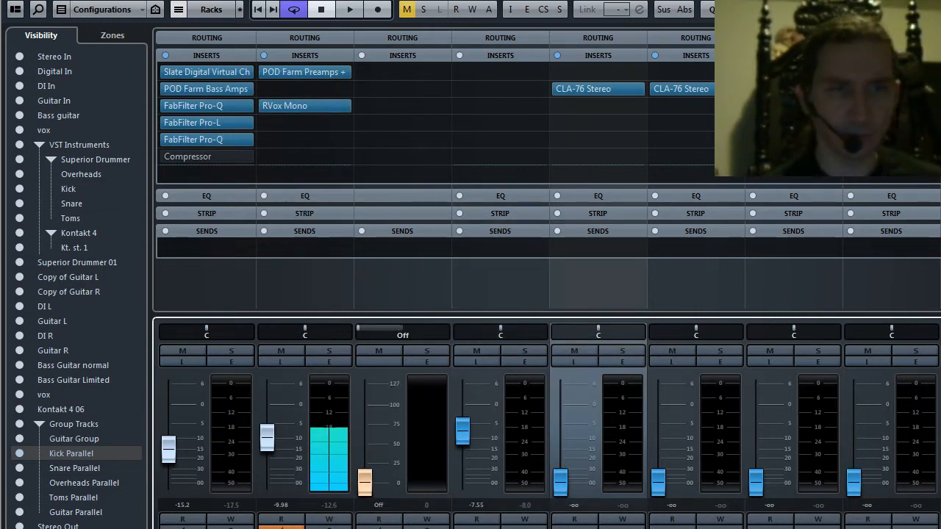
{"action": "scroll", "coordinate": [548, 412], "scroll_direction": "left", "scroll_amount": 1}
{"action": "scroll", "coordinate": [548, 411], "scroll_direction": "left", "scroll_amount": 4}
{"action": "scroll", "coordinate": [547, 412], "scroll_direction": "left", "scroll_amount": 13}
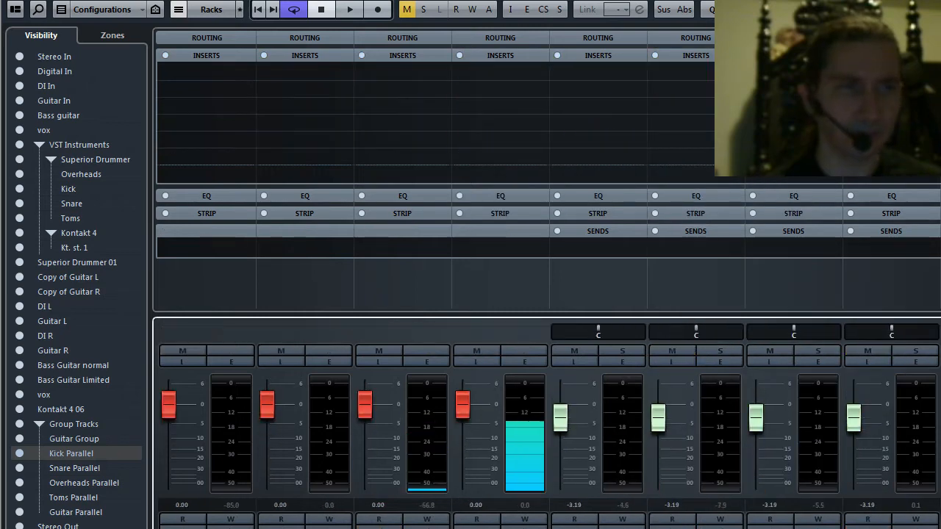
{"action": "scroll", "coordinate": [548, 412], "scroll_direction": "right", "scroll_amount": 3}
{"action": "scroll", "coordinate": [547, 412], "scroll_direction": "right", "scroll_amount": 1}
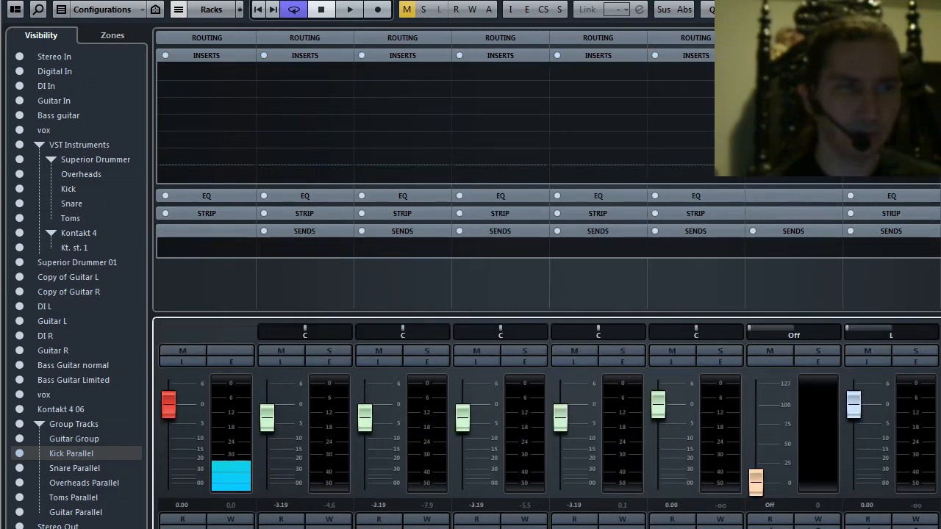
{"action": "left_click", "coordinate": [399, 232]}
{"action": "left_click", "coordinate": [399, 232]}
{"action": "left_click", "coordinate": [405, 230]}
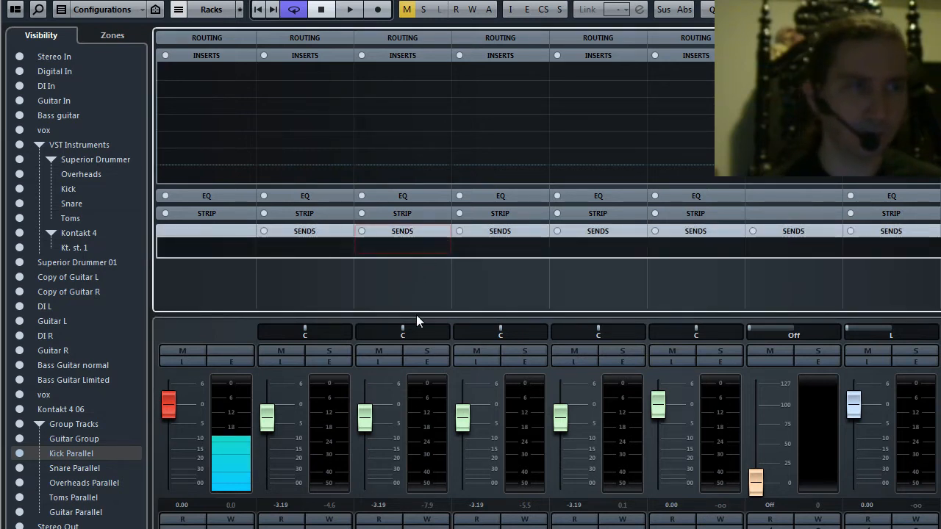
{"action": "left_click", "coordinate": [399, 248]}
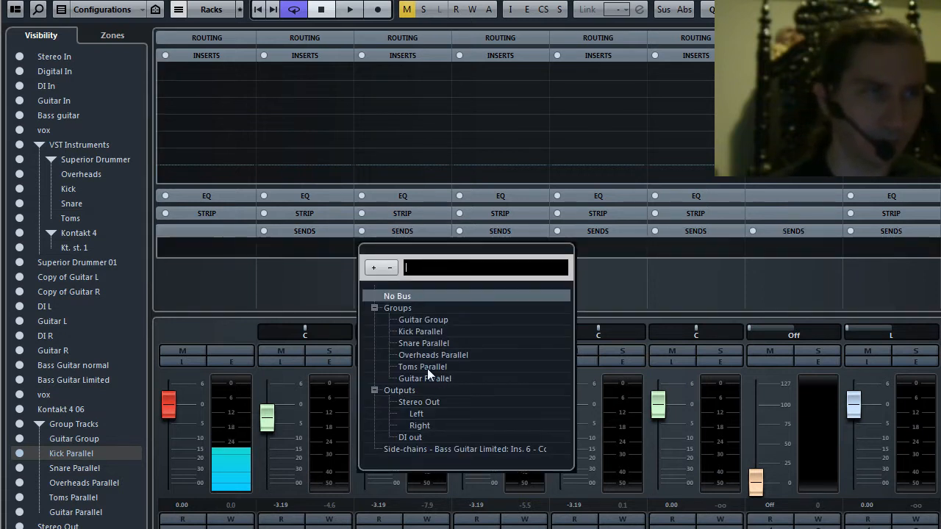
{"action": "left_click", "coordinate": [419, 331]}
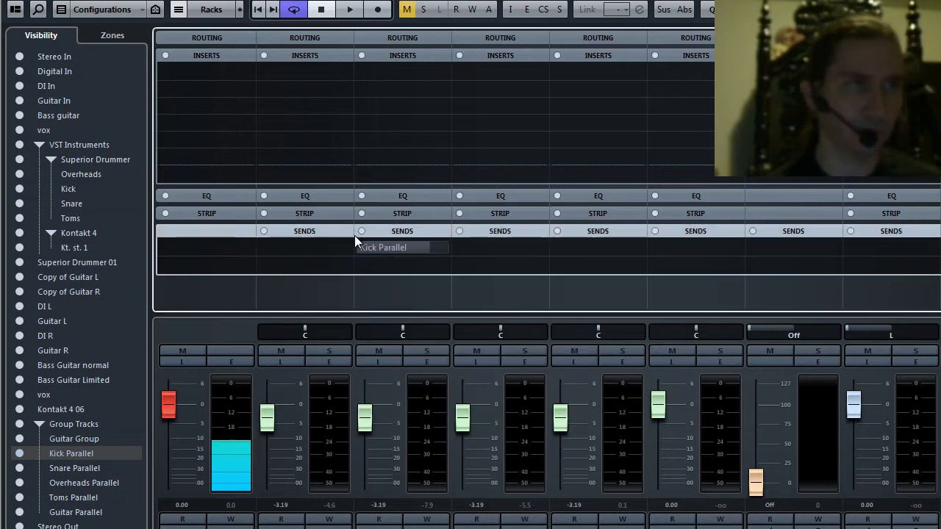
Step: Activate the Kick channel's send to Kick Parallel with its send level at 0.00
{"action": "left_click", "coordinate": [361, 248]}
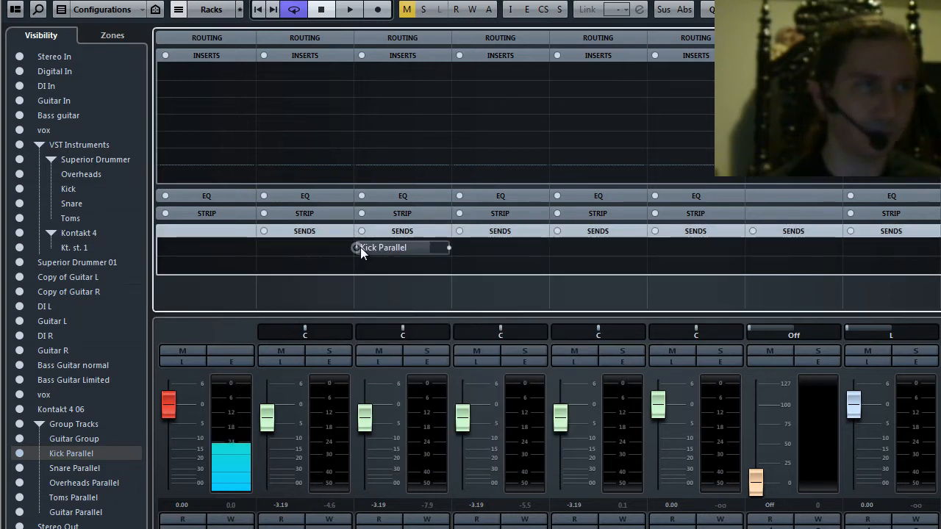
{"action": "left_click", "coordinate": [356, 247]}
{"action": "left_click_drag", "start_coordinate": [386, 248], "coordinate": [430, 246]}
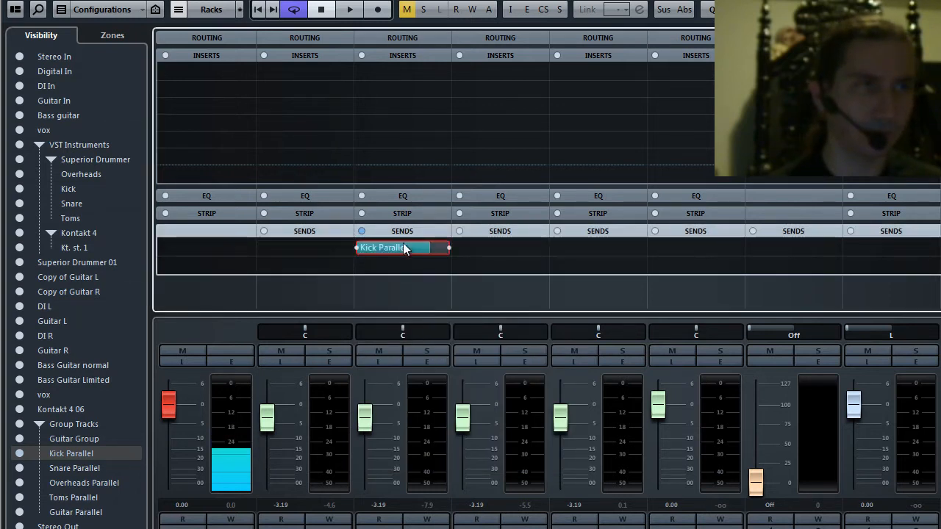
{"action": "mouse_move", "coordinate": [403, 246]}
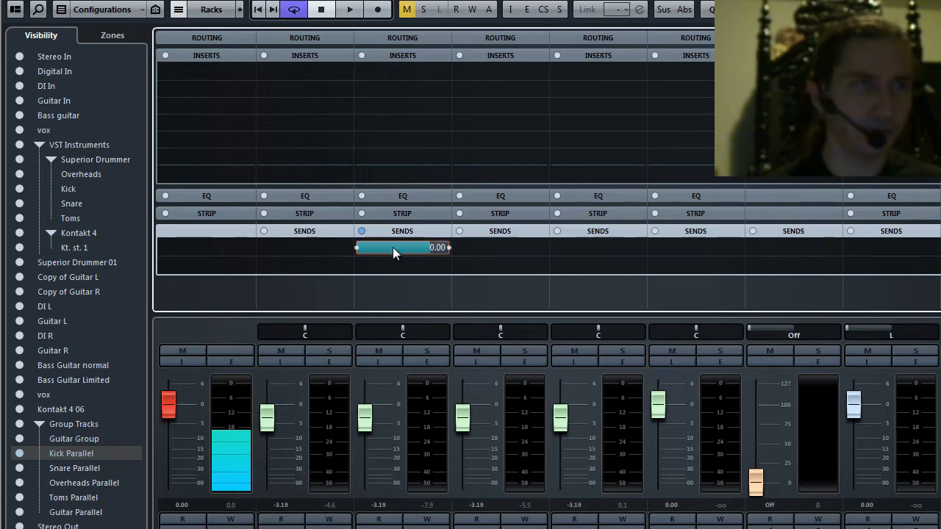
Step: Toggle the Kick Parallel send between pre-fader and post-fader in the Kick channel's settings, and close the settings window
{"action": "left_click", "coordinate": [426, 361]}
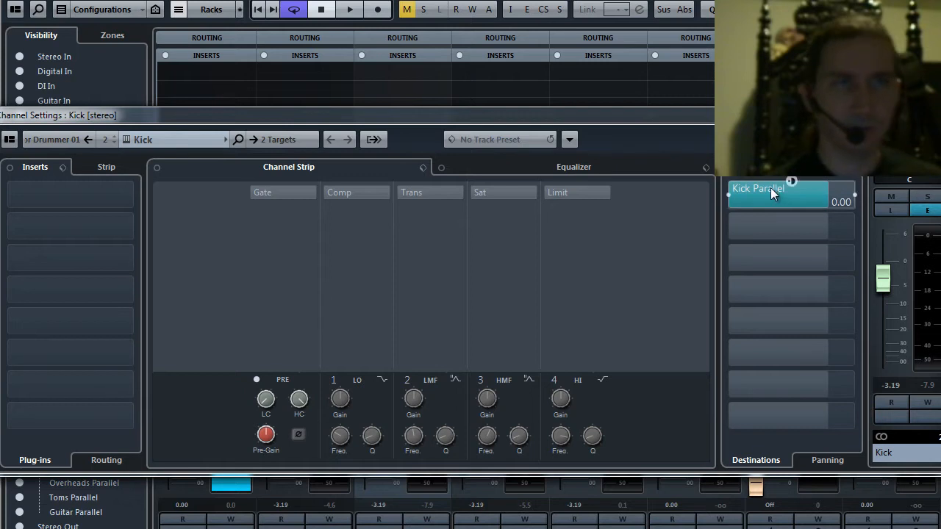
{"action": "left_click", "coordinate": [792, 180]}
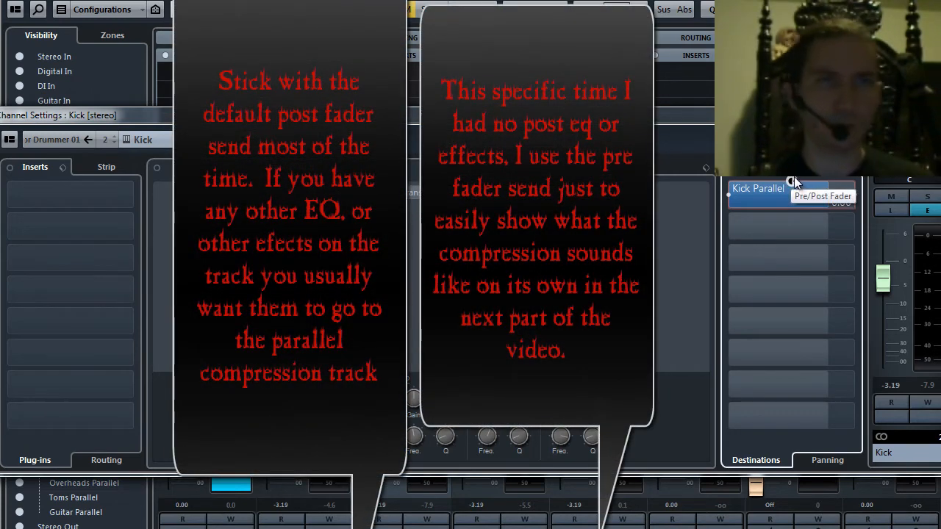
{"action": "left_click", "coordinate": [791, 182]}
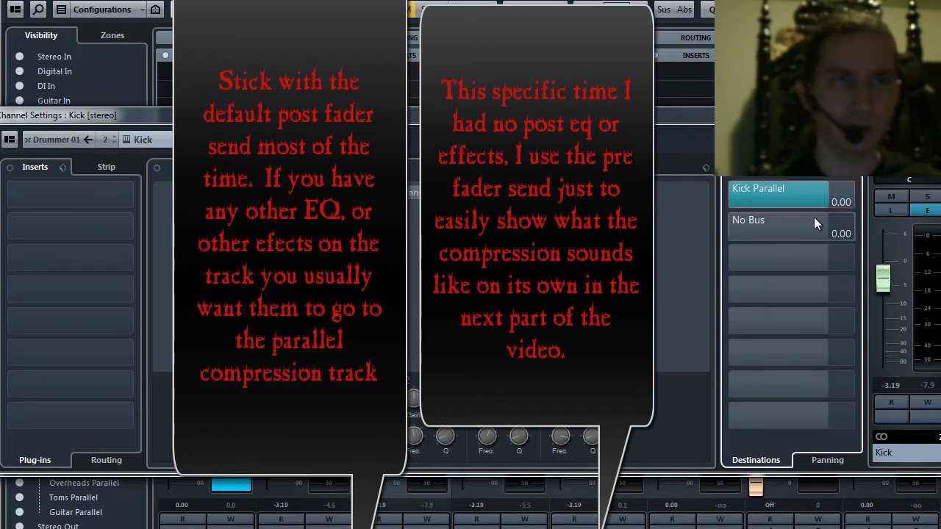
{"action": "left_click", "coordinate": [928, 114]}
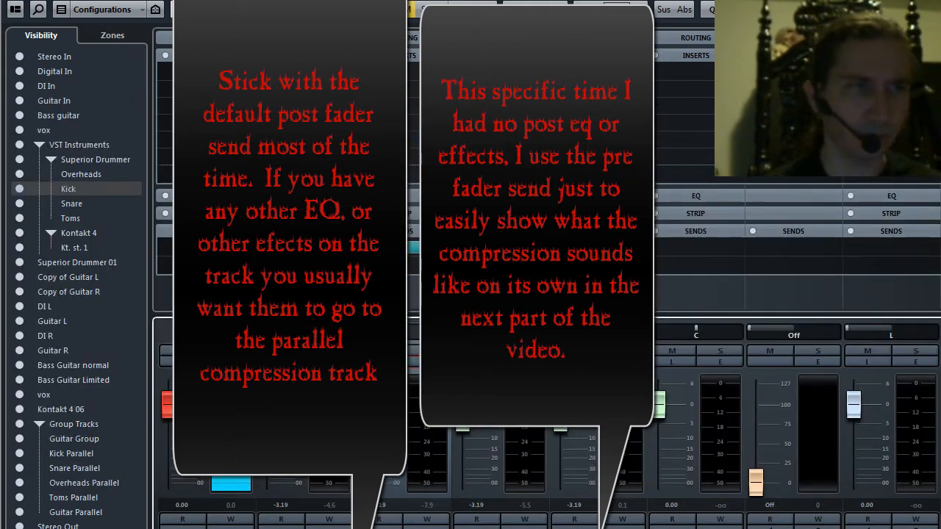
Step: Assign the Snare channel's first send to the Snare Parallel group and activate the send
{"action": "left_click", "coordinate": [502, 248]}
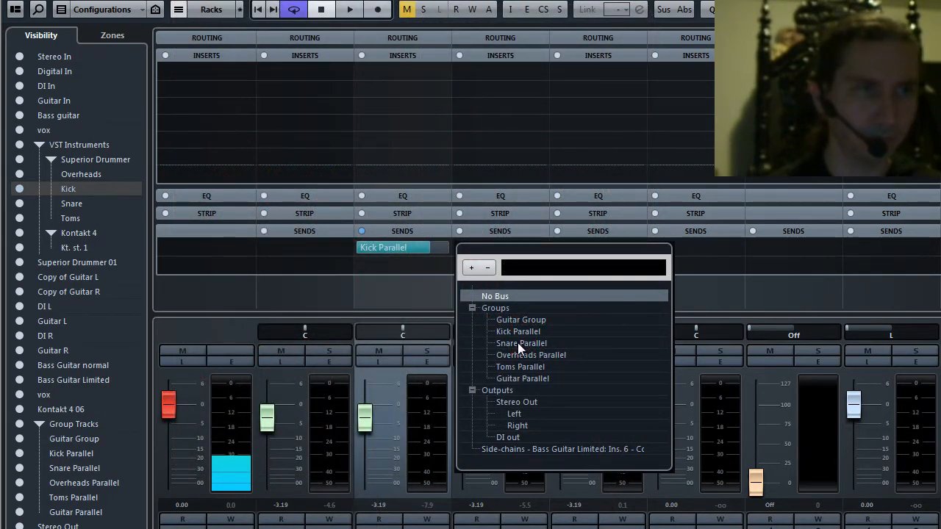
{"action": "left_click", "coordinate": [519, 343]}
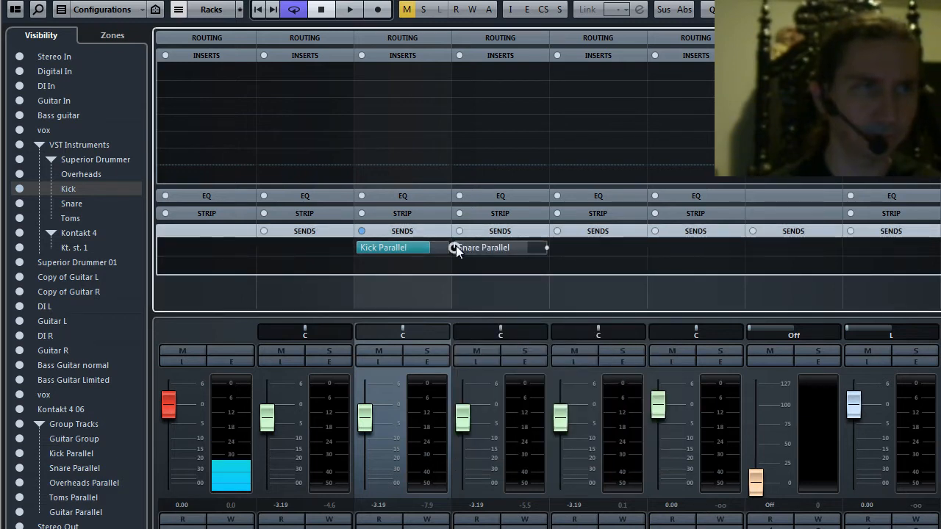
{"action": "left_click", "coordinate": [457, 247]}
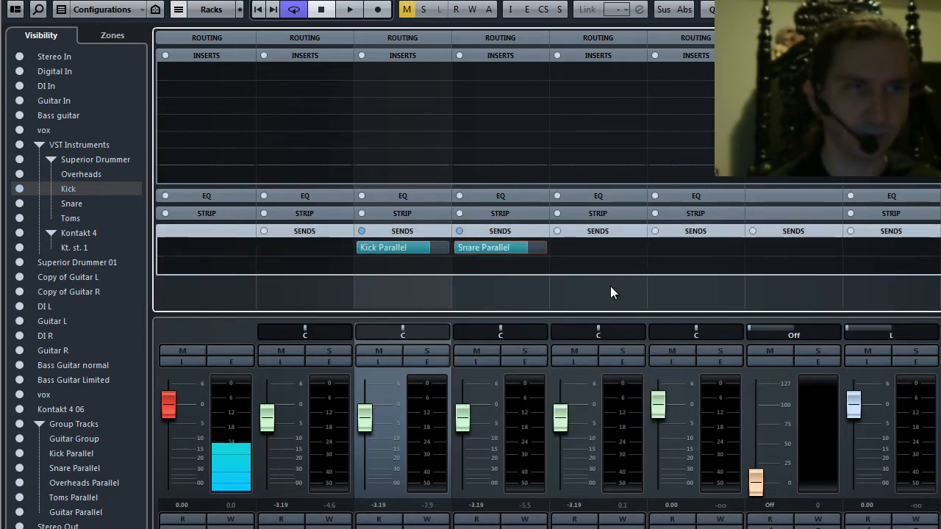
Step: Assign the Toms channel's first send to the Toms Parallel group and activate the send
{"action": "left_click", "coordinate": [600, 246]}
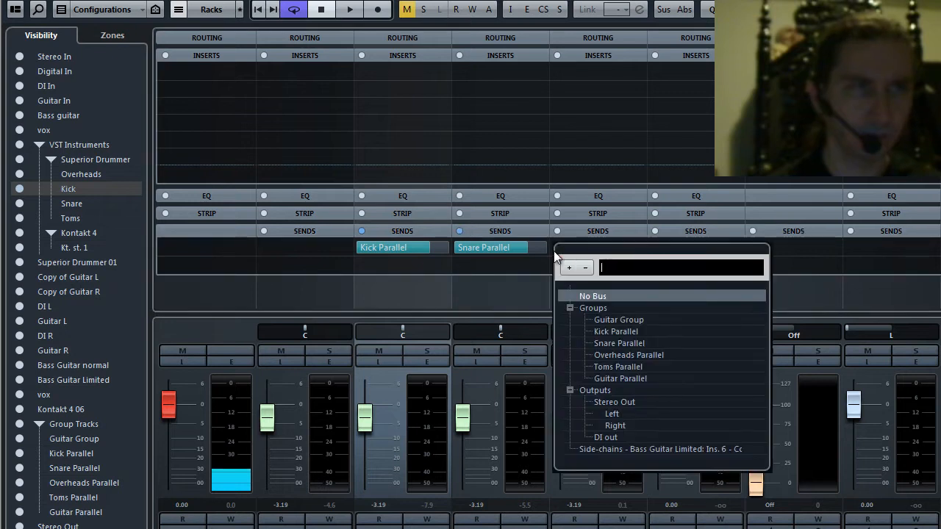
{"action": "left_click", "coordinate": [517, 245]}
{"action": "mouse_move", "coordinate": [523, 247]}
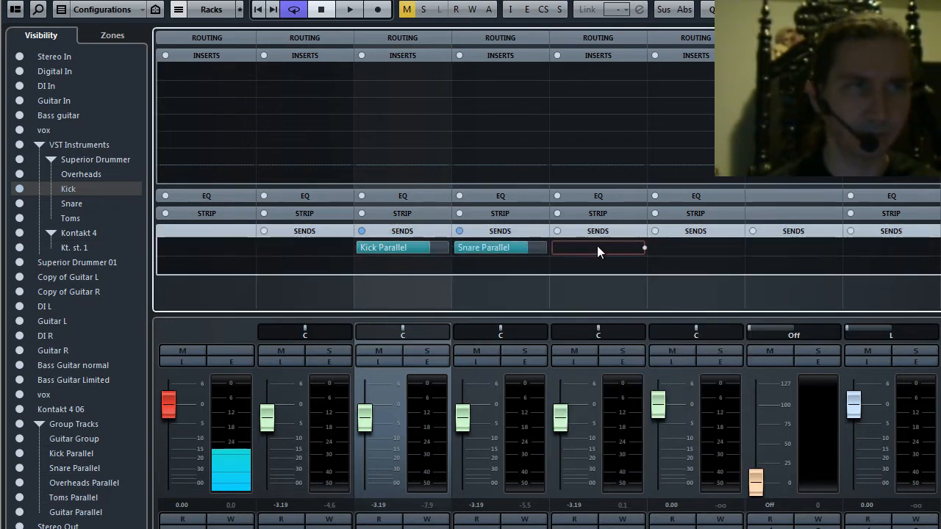
{"action": "left_click", "coordinate": [642, 247]}
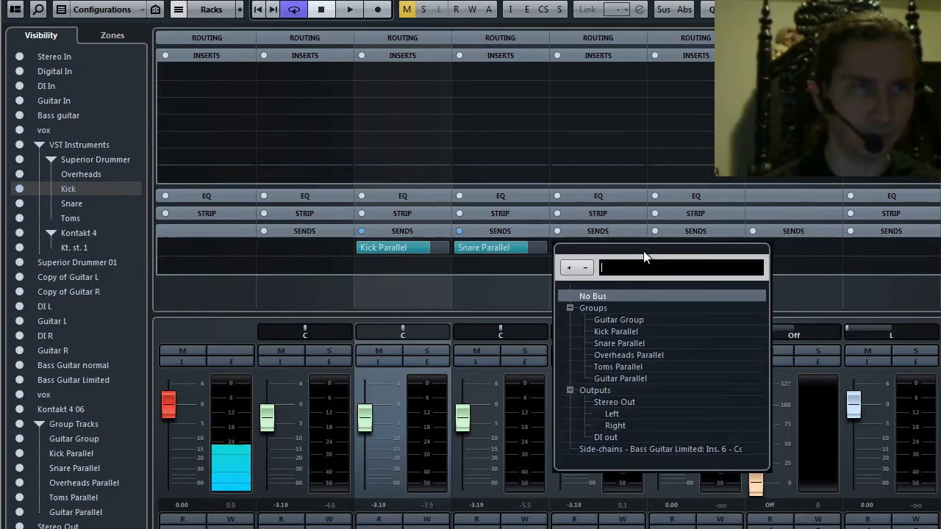
{"action": "left_click", "coordinate": [627, 367]}
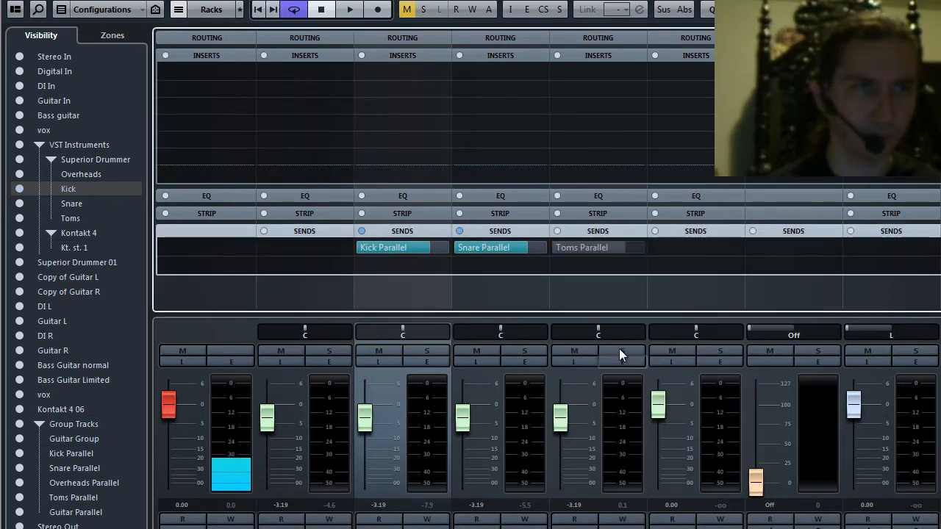
{"action": "left_click", "coordinate": [553, 247]}
Step: Assign the Overheads channel's first send to the Overheads Parallel group and activate the send
{"action": "left_click", "coordinate": [707, 248]}
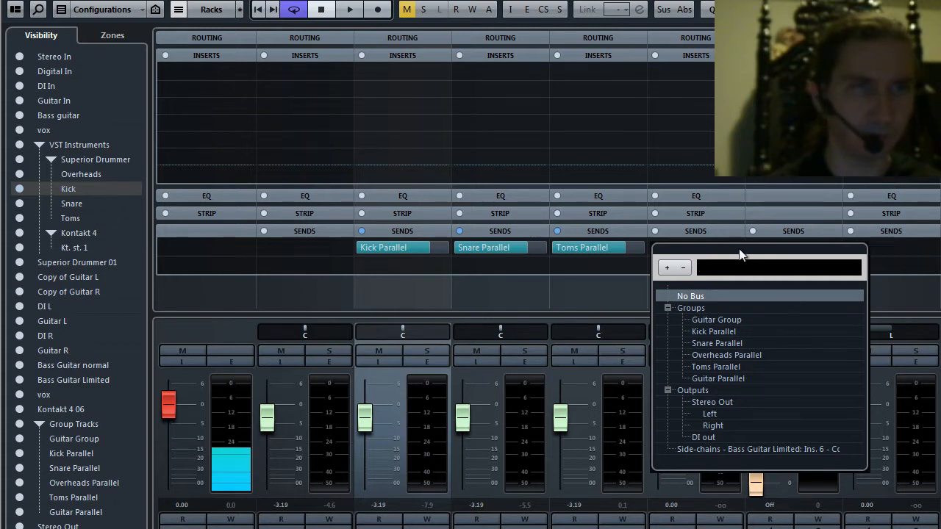
{"action": "left_click", "coordinate": [409, 259]}
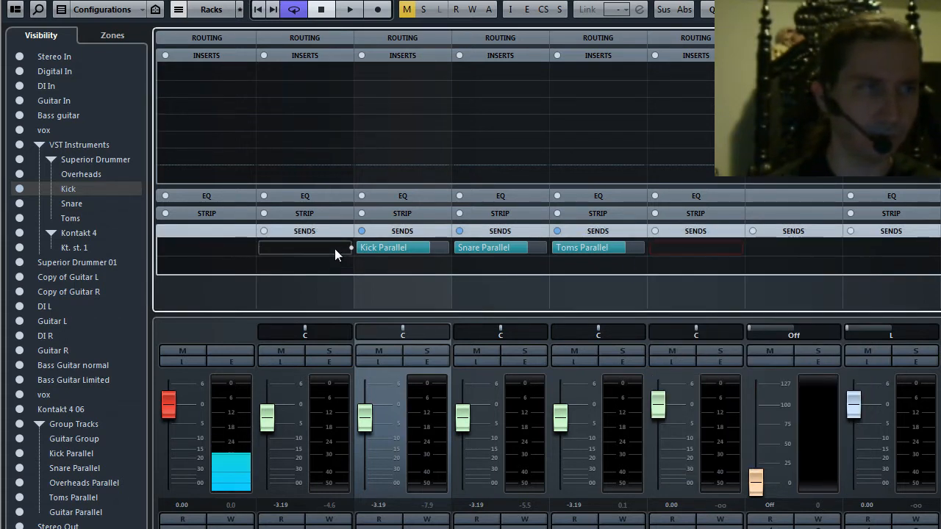
{"action": "left_click", "coordinate": [334, 249]}
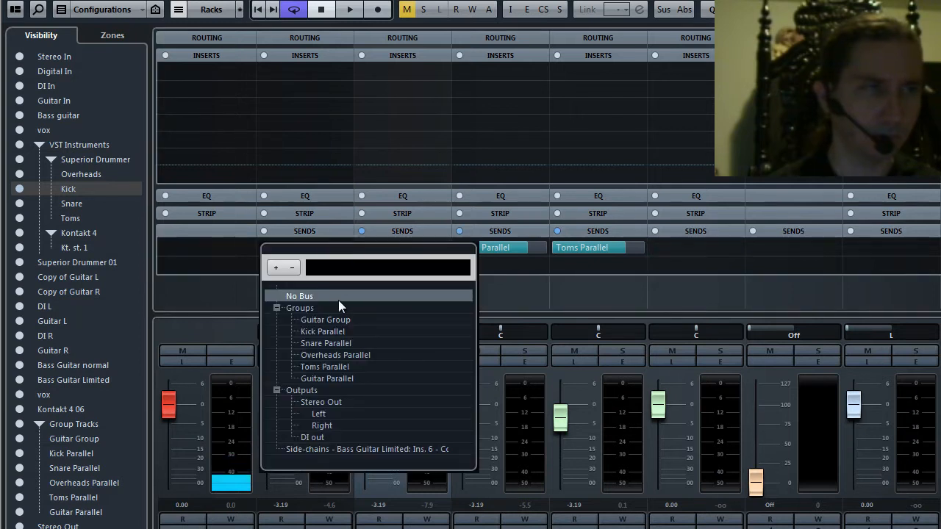
{"action": "left_click", "coordinate": [330, 355]}
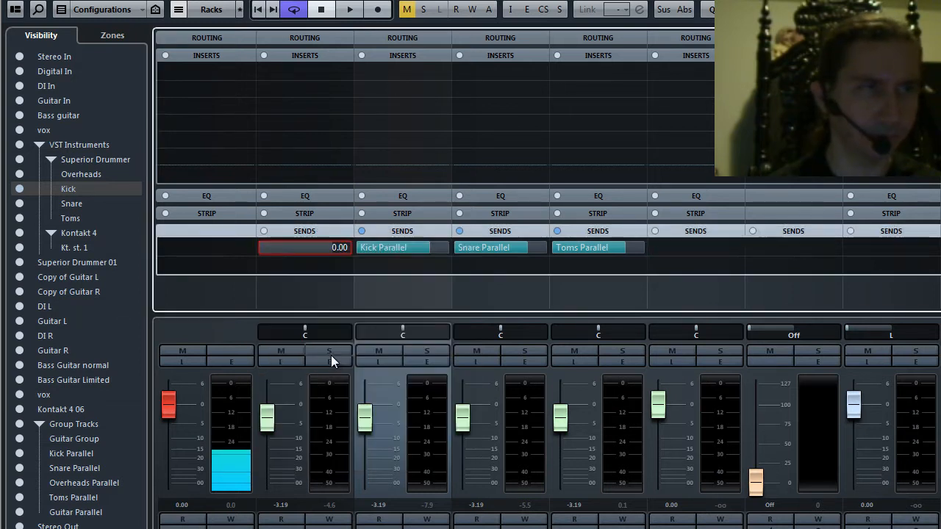
{"action": "left_click", "coordinate": [259, 248]}
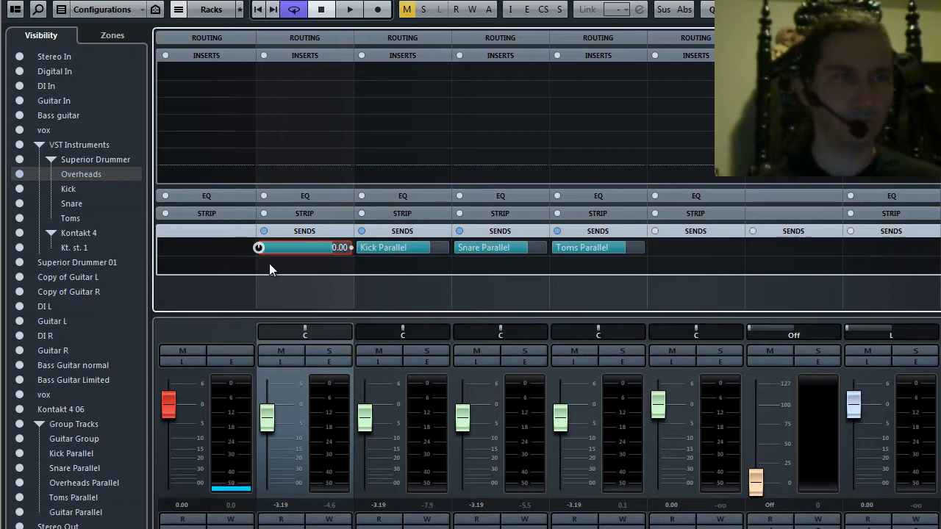
Step: Assign the Guitar Group channel's first send to the Guitar Parallel group and activate the send
{"action": "scroll", "coordinate": [547, 419], "scroll_direction": "right", "scroll_amount": 7}
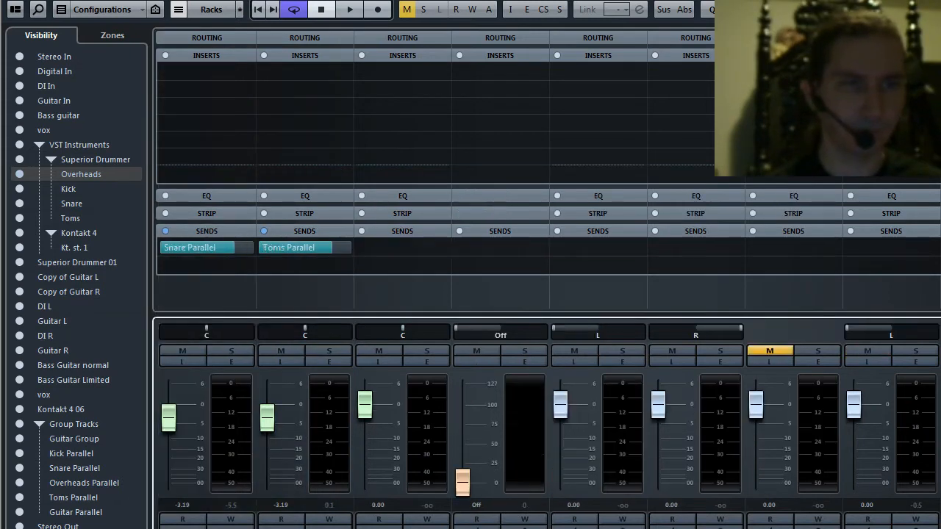
{"action": "scroll", "coordinate": [547, 419], "scroll_direction": "right", "scroll_amount": 6}
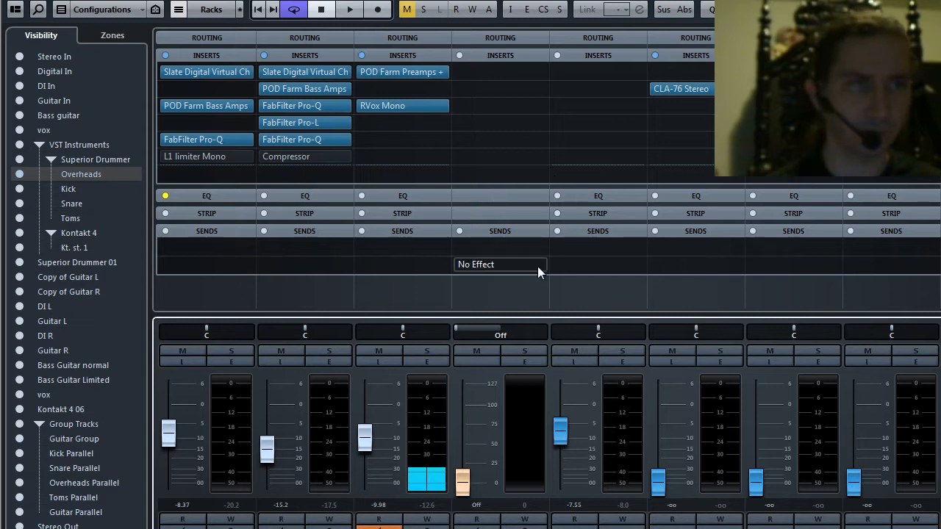
{"action": "left_click", "coordinate": [583, 246]}
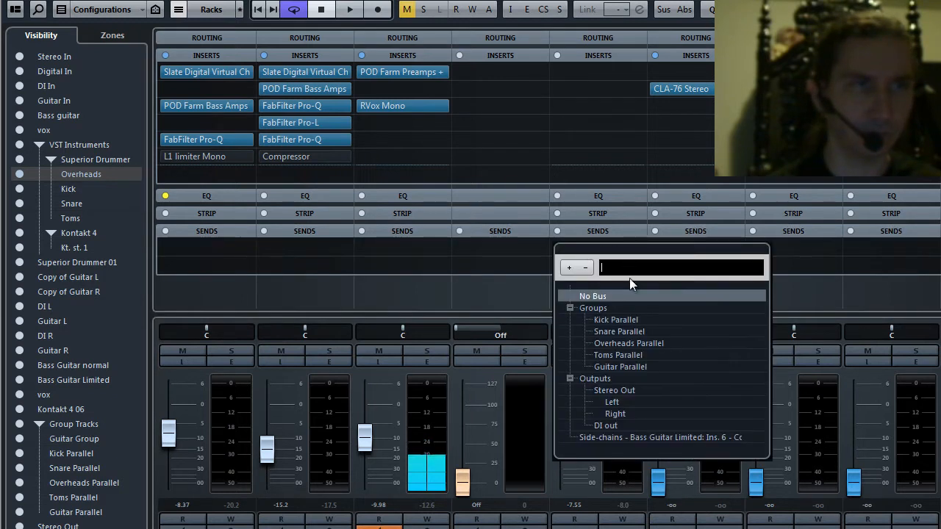
{"action": "left_click", "coordinate": [606, 366]}
{"action": "left_click", "coordinate": [551, 249]}
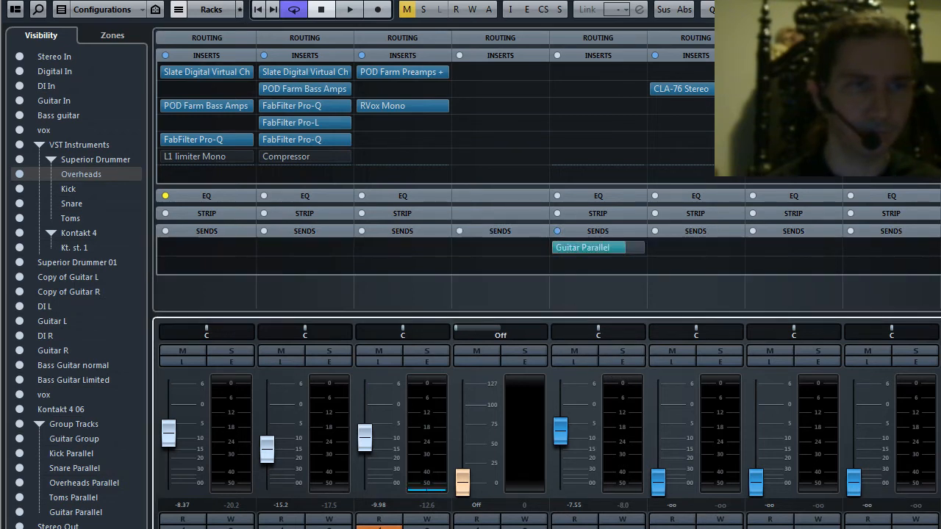
Step: Reset the peak level reading of the vox input channel
{"action": "scroll", "coordinate": [547, 419], "scroll_direction": "left", "scroll_amount": 8}
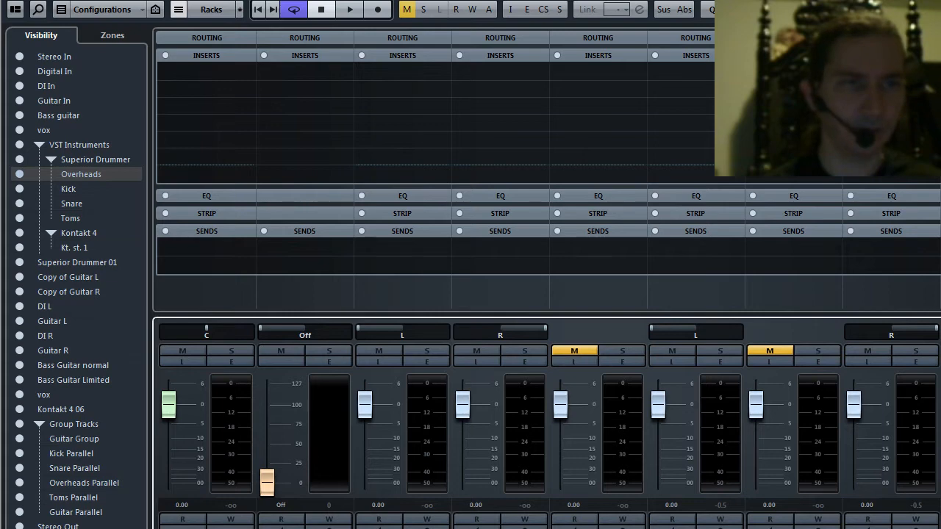
{"action": "scroll", "coordinate": [548, 418], "scroll_direction": "left", "scroll_amount": 6}
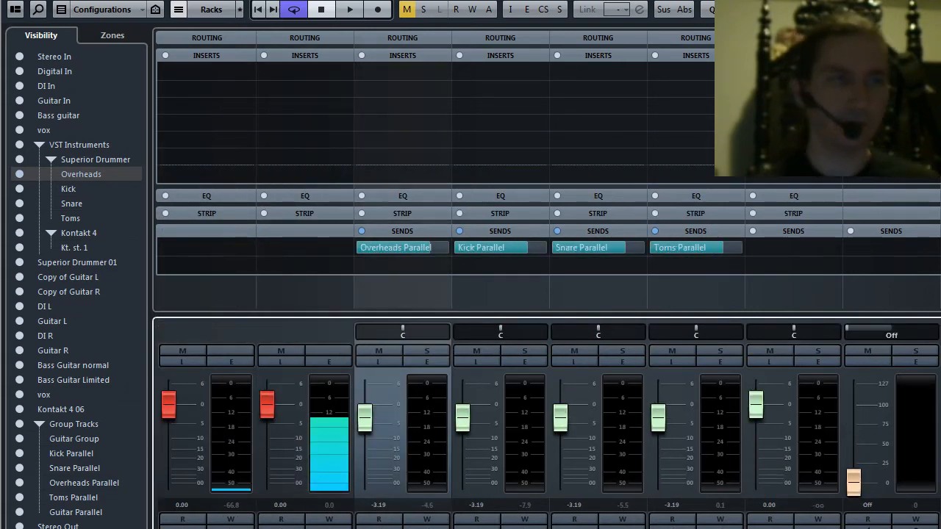
{"action": "left_click", "coordinate": [329, 505]}
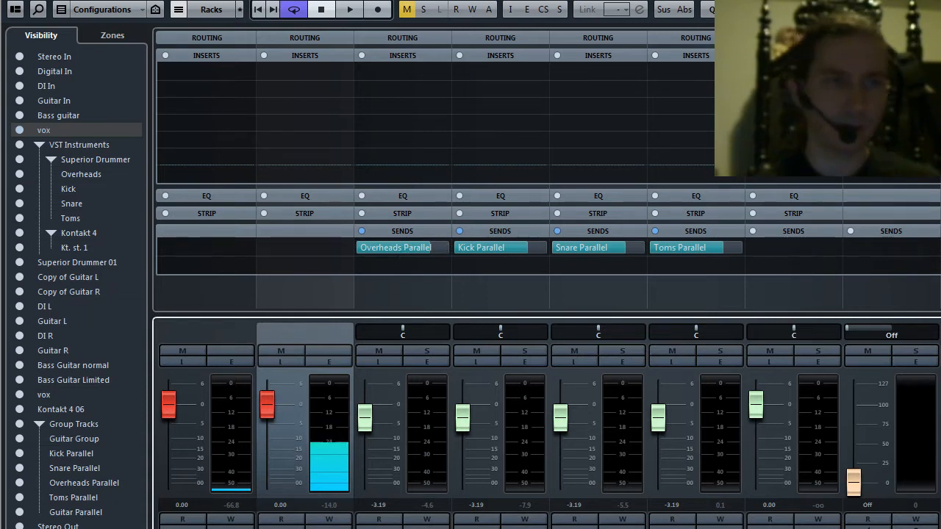
Step: Solo the Kick Parallel group channel together with the vox track that carries the RVox Mono insert
{"action": "scroll", "coordinate": [546, 418], "scroll_direction": "right", "scroll_amount": 10}
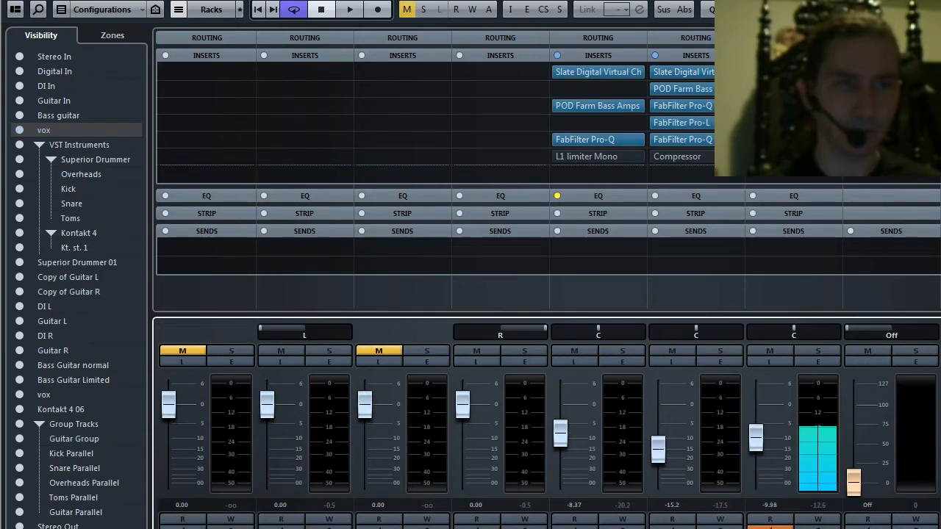
{"action": "scroll", "coordinate": [547, 419], "scroll_direction": "right", "scroll_amount": 4}
{"action": "scroll", "coordinate": [546, 419], "scroll_direction": "right", "scroll_amount": 1}
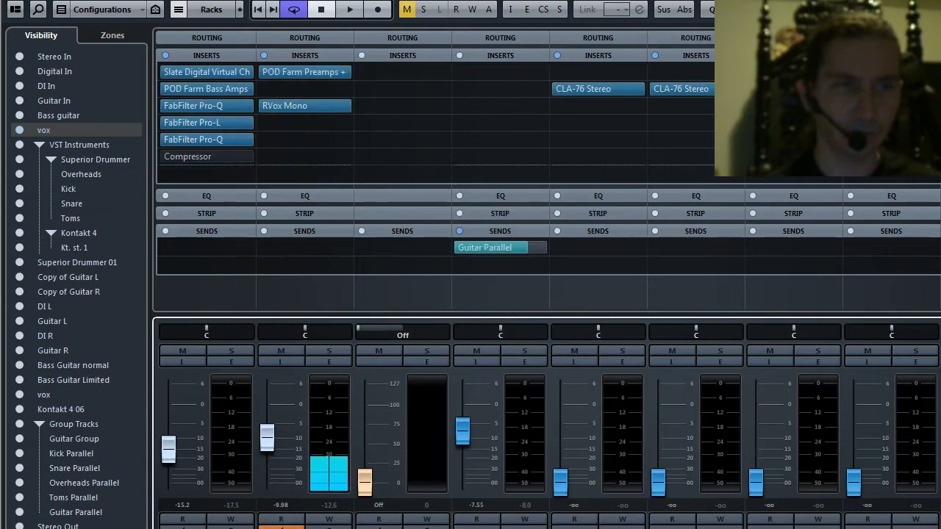
{"action": "left_click", "coordinate": [622, 351]}
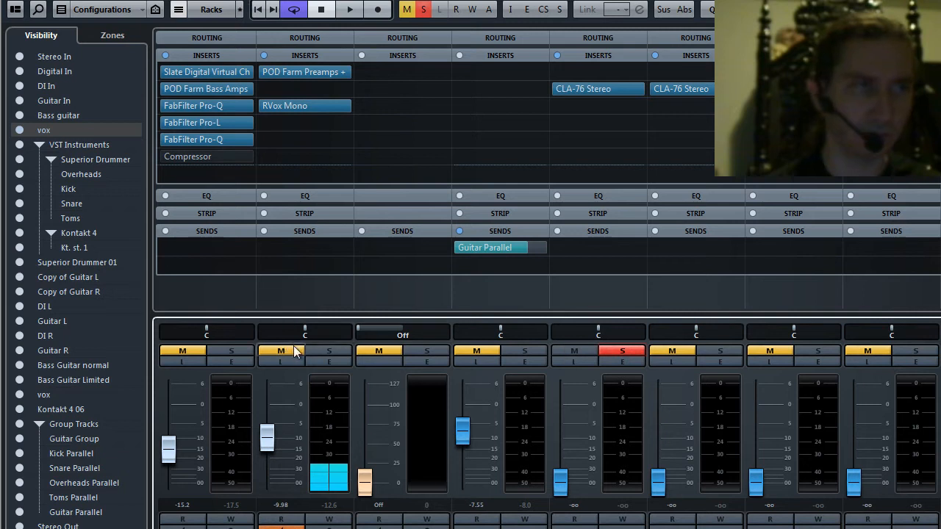
{"action": "left_click", "coordinate": [328, 350]}
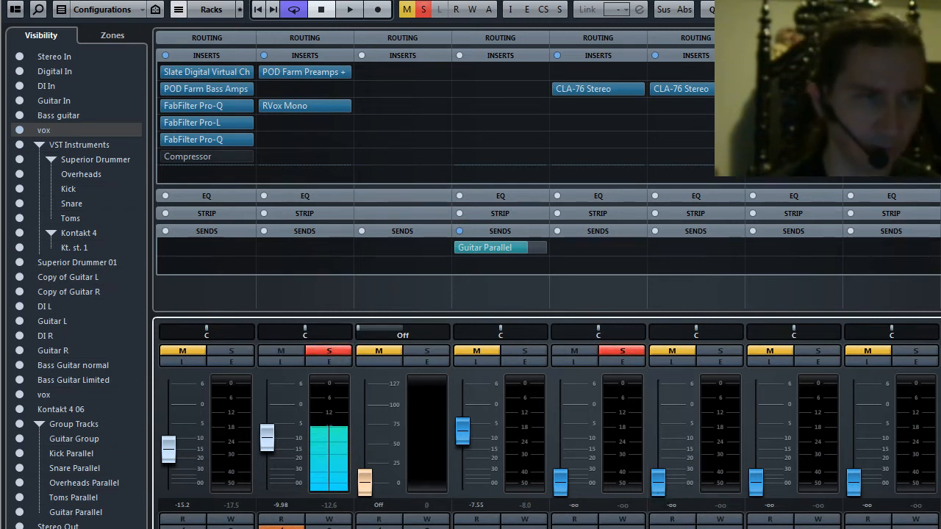
Step: Pull the fader of the soloed Superior Drummer Kick output channel all the way down
{"action": "scroll", "coordinate": [547, 411], "scroll_direction": "left", "scroll_amount": 1}
{"action": "scroll", "coordinate": [546, 411], "scroll_direction": "left", "scroll_amount": 8}
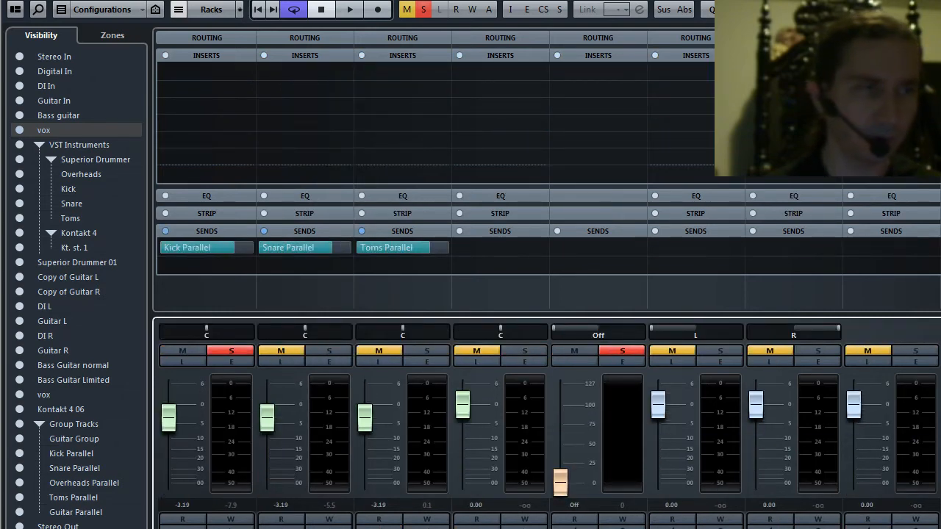
{"action": "scroll", "coordinate": [547, 412], "scroll_direction": "left", "scroll_amount": 1}
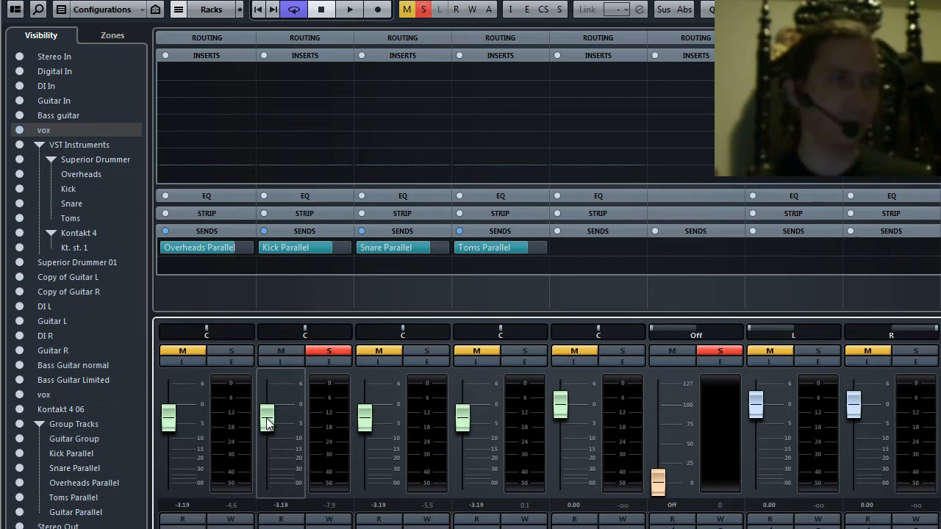
{"action": "left_click_drag", "start_coordinate": [269, 420], "coordinate": [267, 485]}
Step: Raise the Kick Parallel group channel's fader to -12.7
{"action": "scroll", "coordinate": [548, 419], "scroll_direction": "right", "scroll_amount": 10}
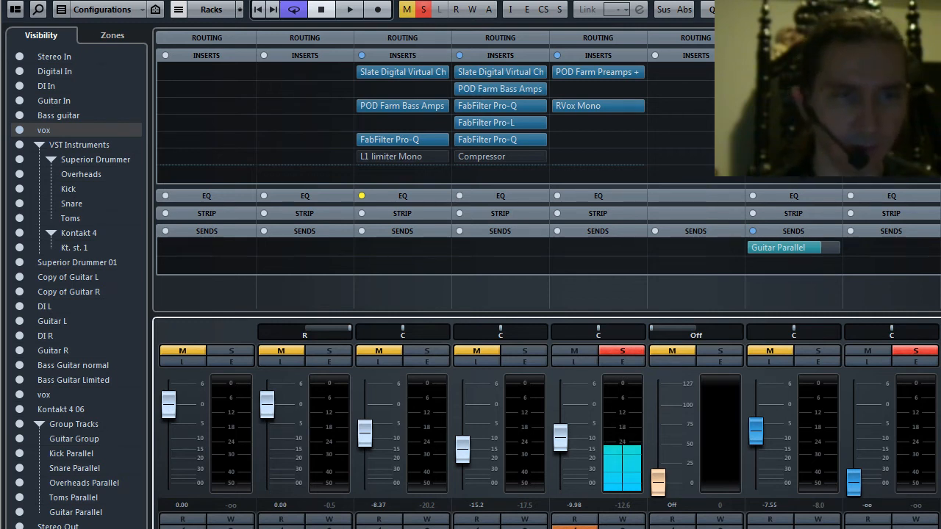
{"action": "scroll", "coordinate": [548, 419], "scroll_direction": "right", "scroll_amount": 1}
{"action": "left_click_drag", "start_coordinate": [755, 482], "coordinate": [759, 448]}
Step: Open the Kick Parallel group's CLA-76 Stereo compressor clear of the faders and audition the soloed compressed kick during playback
{"action": "left_click", "coordinate": [793, 89]}
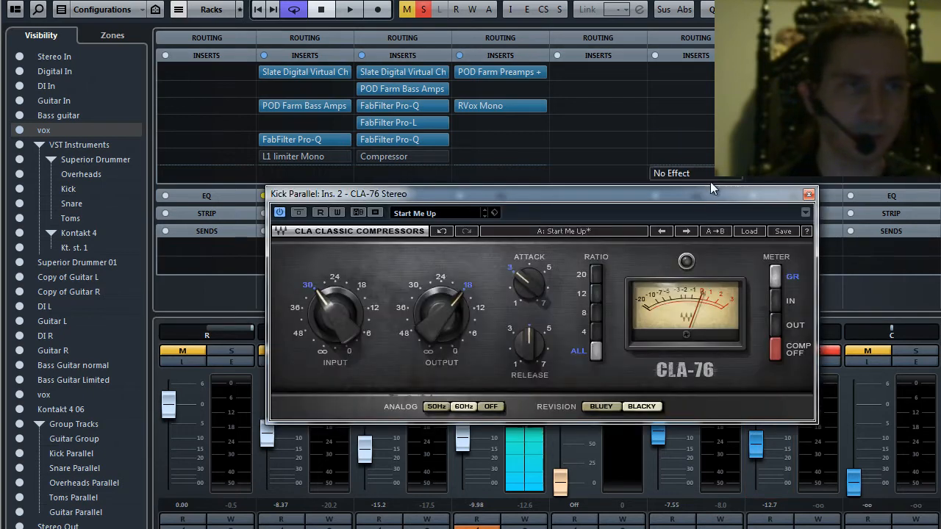
{"action": "left_click_drag", "start_coordinate": [708, 196], "coordinate": [593, 88]}
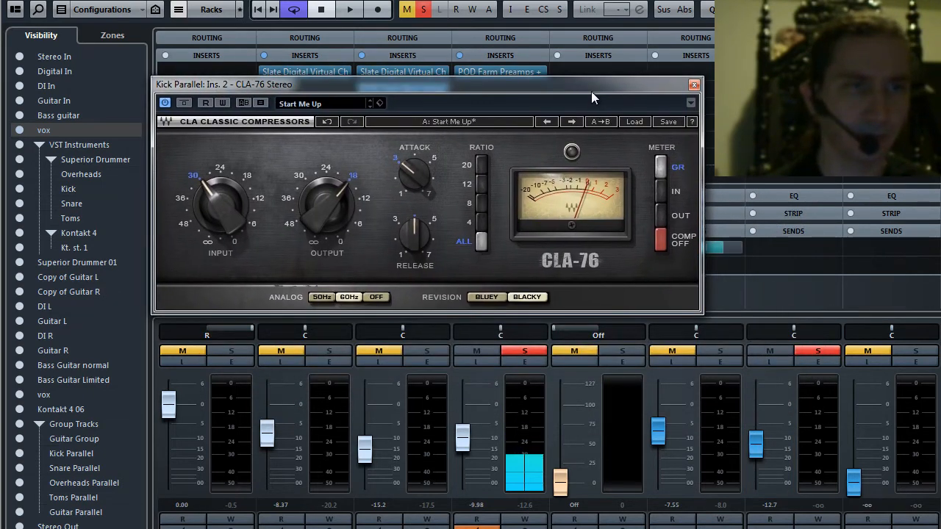
{"action": "left_click", "coordinate": [349, 10]}
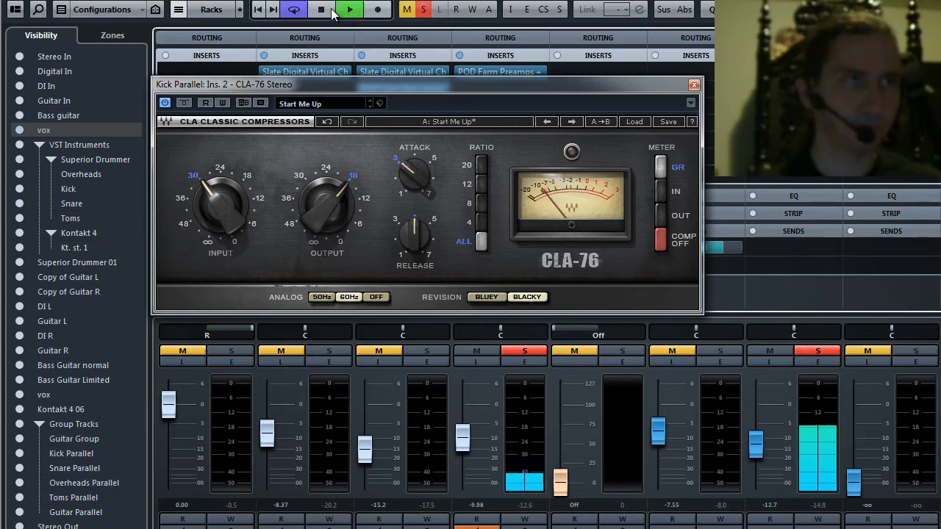
{"action": "left_click", "coordinate": [322, 10]}
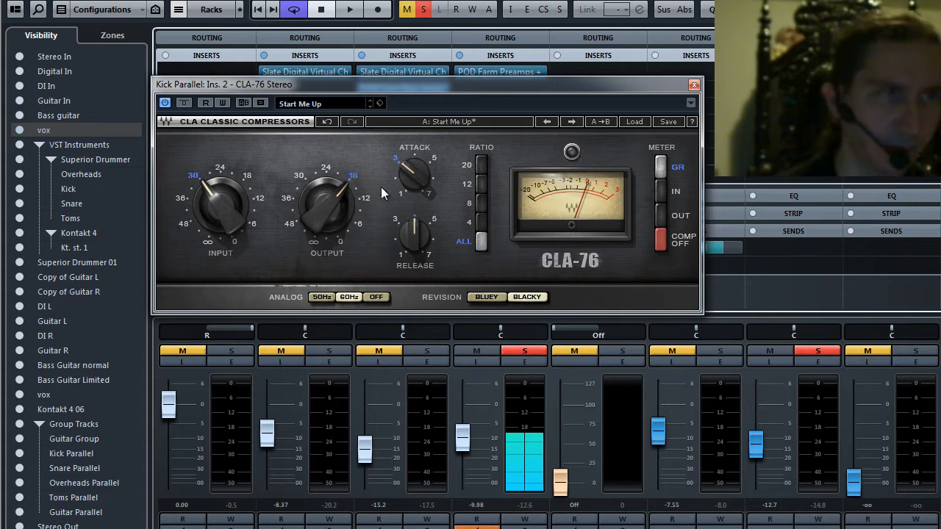
Step: Set the attack of the Kick Parallel group's CLA-76 compressor to 1
{"action": "left_click_drag", "start_coordinate": [401, 178], "coordinate": [398, 309]}
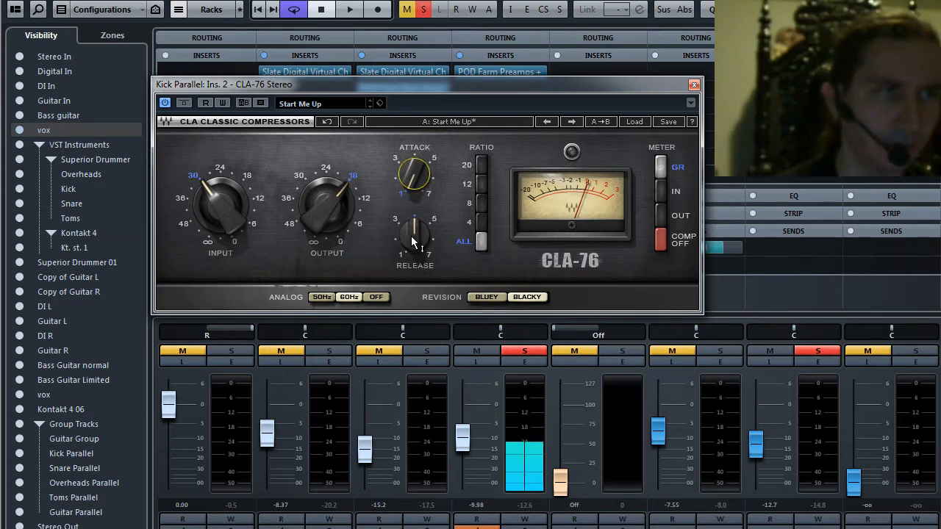
Step: Set the release of the Kick Parallel group's CLA-76 compressor to 7, move its window lower and start playback
{"action": "left_click_drag", "start_coordinate": [410, 236], "coordinate": [420, 256]}
{"action": "left_click_drag", "start_coordinate": [397, 85], "coordinate": [422, 154]}
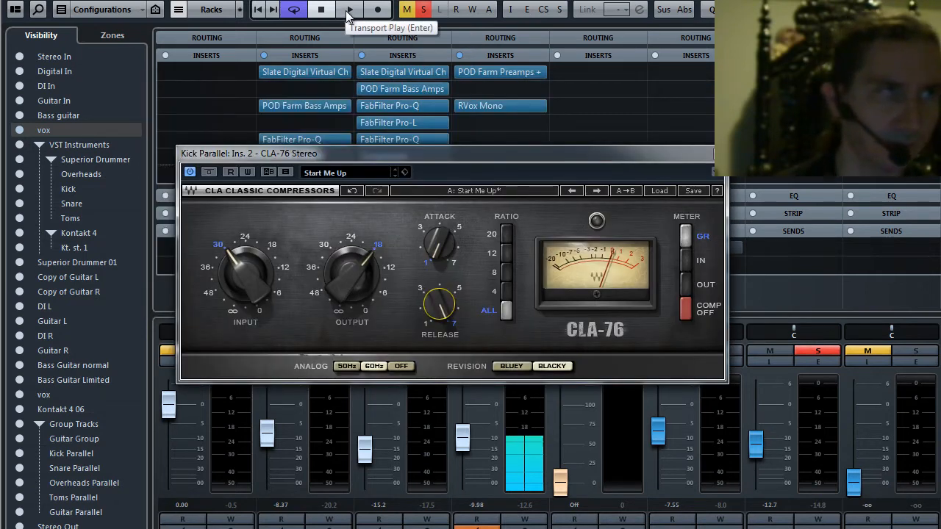
{"action": "left_click", "coordinate": [349, 10]}
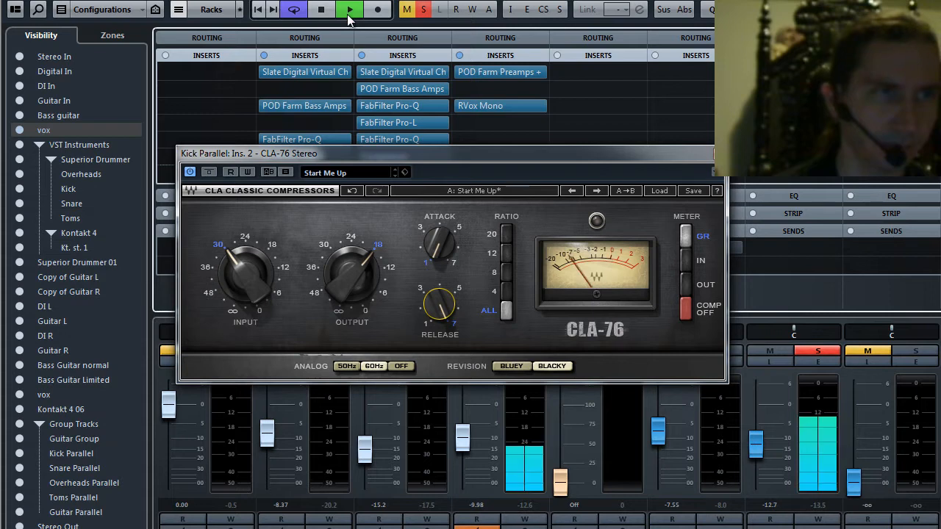
Step: Raise the Kick Parallel compressor's input to between 30 and 24, lower its output to 24 and reset the clip light
{"action": "mouse_move", "coordinate": [242, 283]}
{"action": "left_mouse_down"}
{"action": "mouse_move", "coordinate": [239, 249]}
{"action": "mouse_move", "coordinate": [235, 280]}
{"action": "left_mouse_up"}
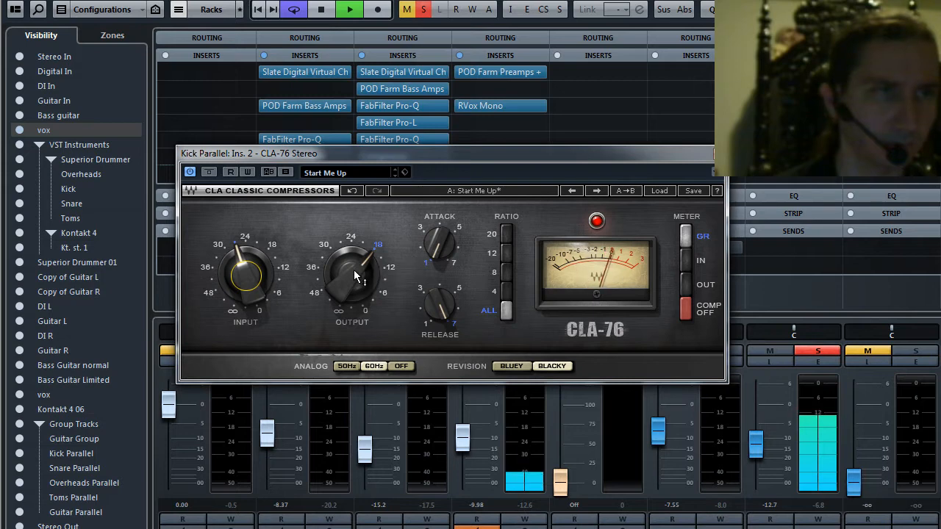
{"action": "left_click_drag", "start_coordinate": [355, 272], "coordinate": [352, 287]}
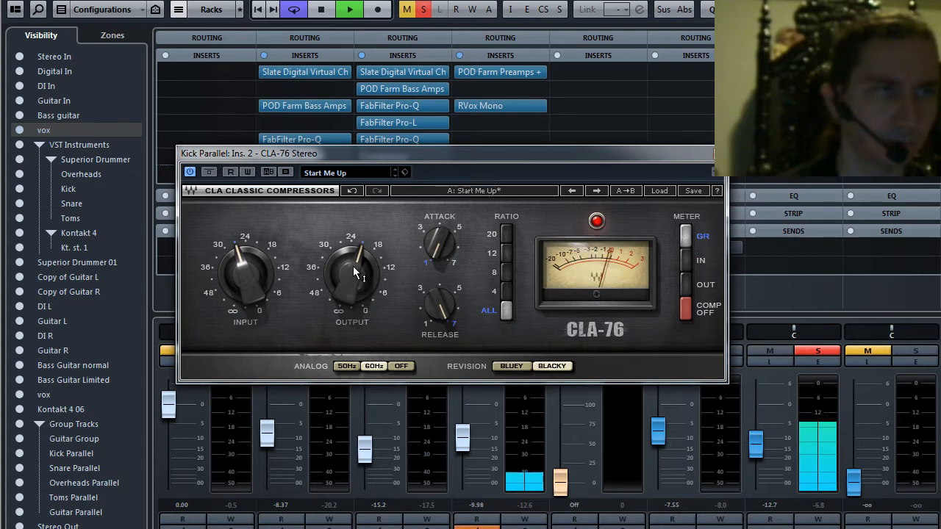
{"action": "left_click_drag", "start_coordinate": [354, 272], "coordinate": [349, 299]}
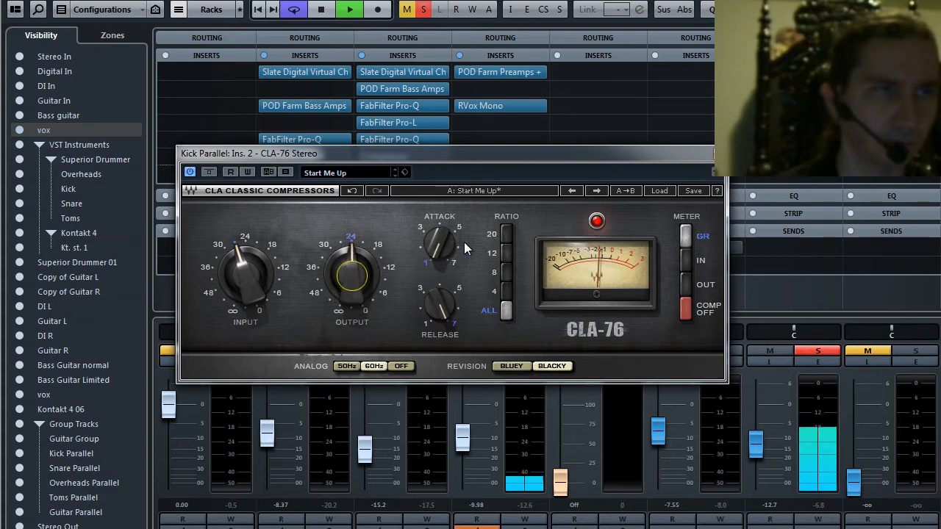
{"action": "left_click", "coordinate": [596, 224]}
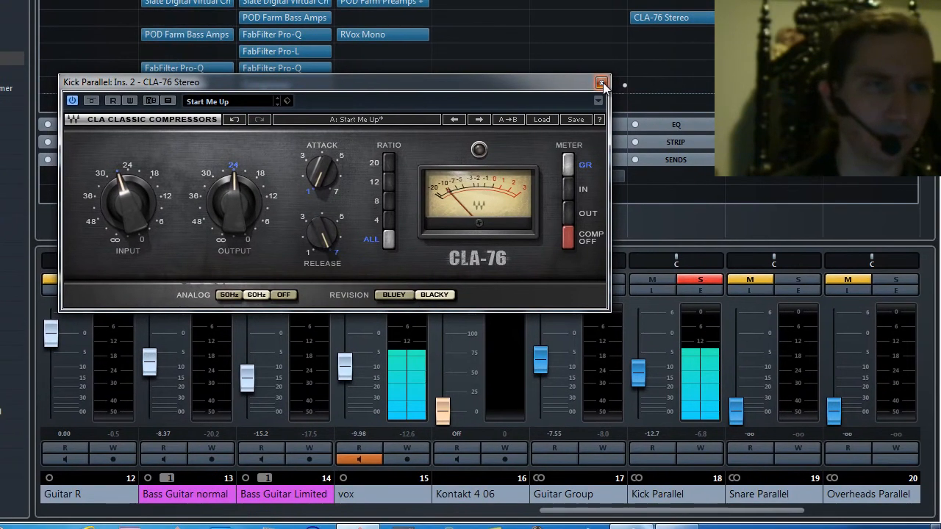
Step: Close the Kick Parallel group's compressor window and pull that group's fader all the way down
{"action": "left_click", "coordinate": [601, 82]}
{"action": "left_click", "coordinate": [636, 372]}
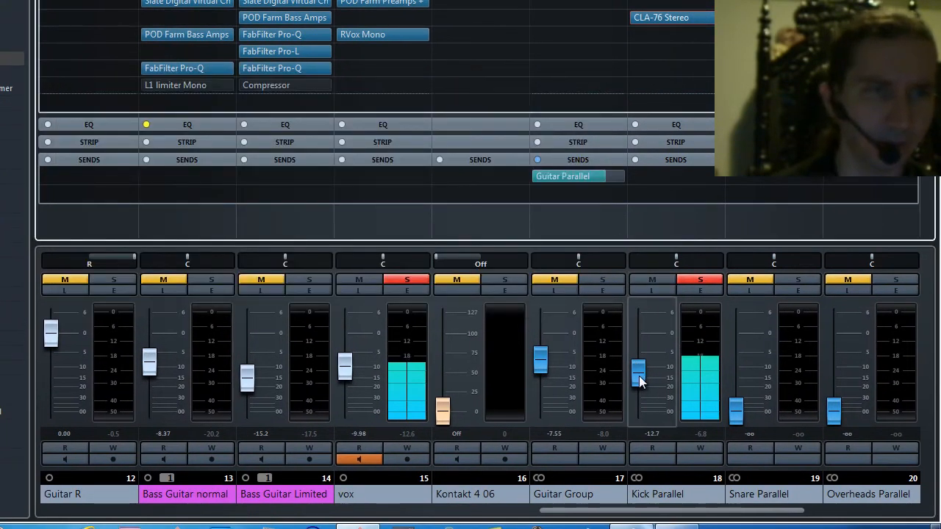
{"action": "mouse_move", "coordinate": [638, 375]}
{"action": "left_mouse_down"}
{"action": "mouse_move", "coordinate": [640, 425]}
{"action": "mouse_move", "coordinate": [644, 371]}
{"action": "mouse_move", "coordinate": [644, 387]}
{"action": "left_mouse_up"}
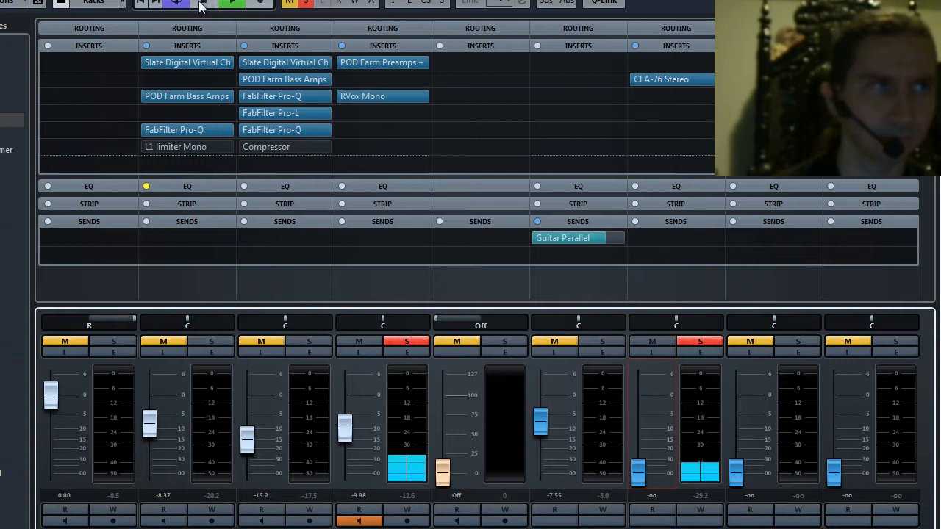
Step: Stop playback and switch the solo from the Kick Parallel group to the Snare Parallel group
{"action": "left_click", "coordinate": [204, 5]}
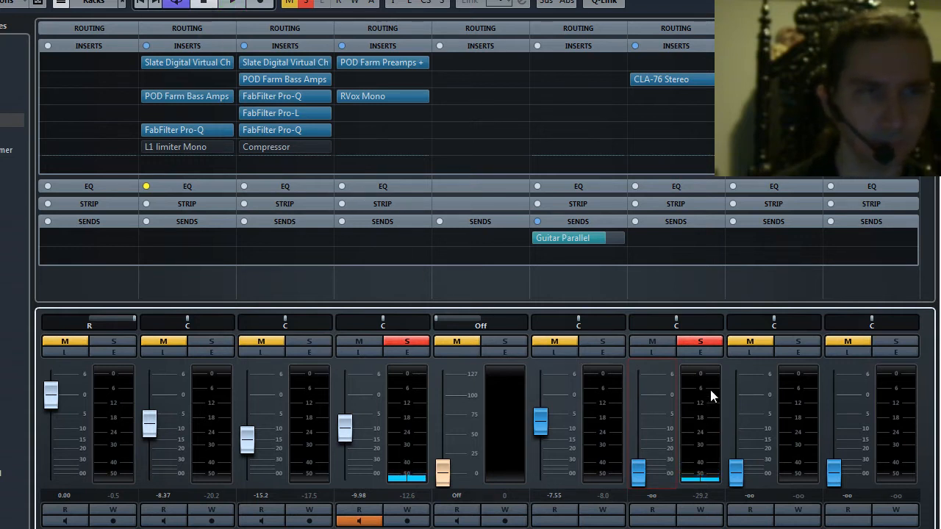
{"action": "left_click", "coordinate": [699, 343]}
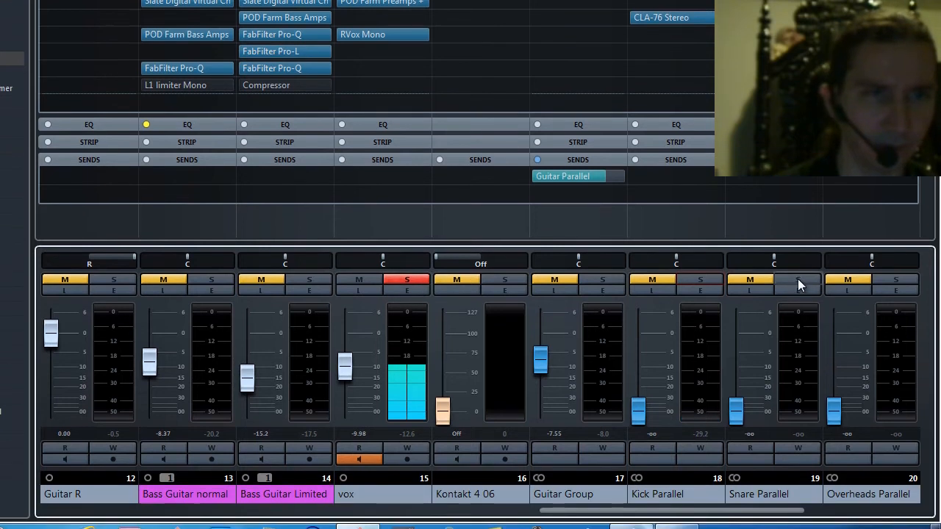
{"action": "left_click", "coordinate": [798, 341]}
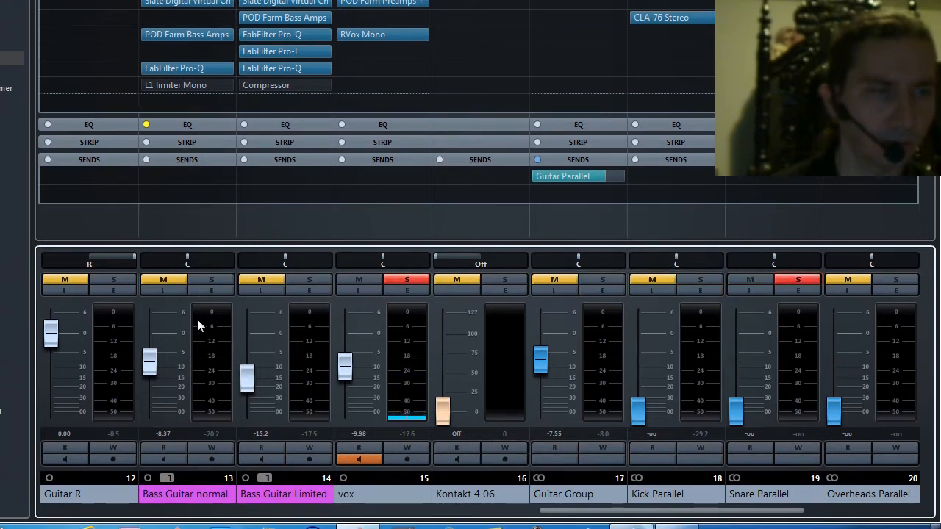
Step: Set the fader of the Superior Drummer Kick output channel to -3.19
{"action": "left_click_drag", "start_coordinate": [630, 511], "coordinate": [297, 499]}
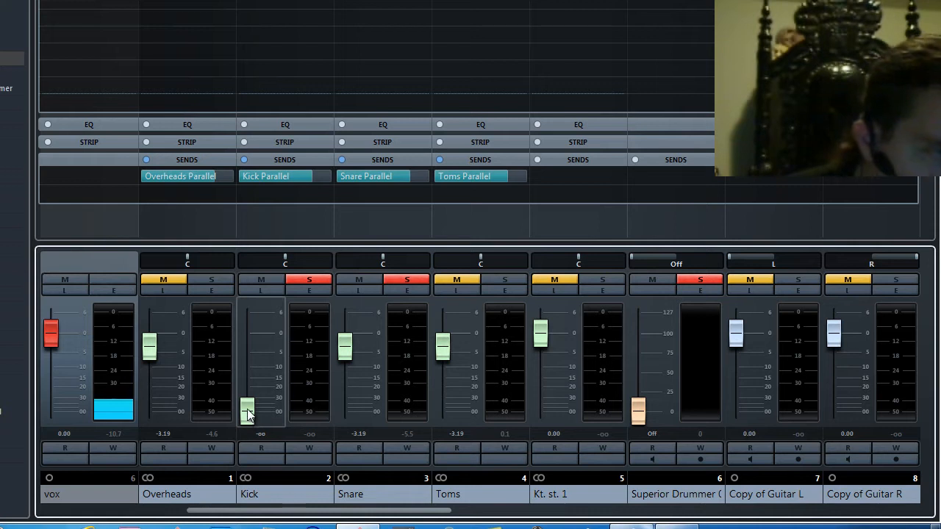
{"action": "left_click_drag", "start_coordinate": [248, 410], "coordinate": [248, 402]}
{"action": "double_click", "coordinate": [260, 432]}
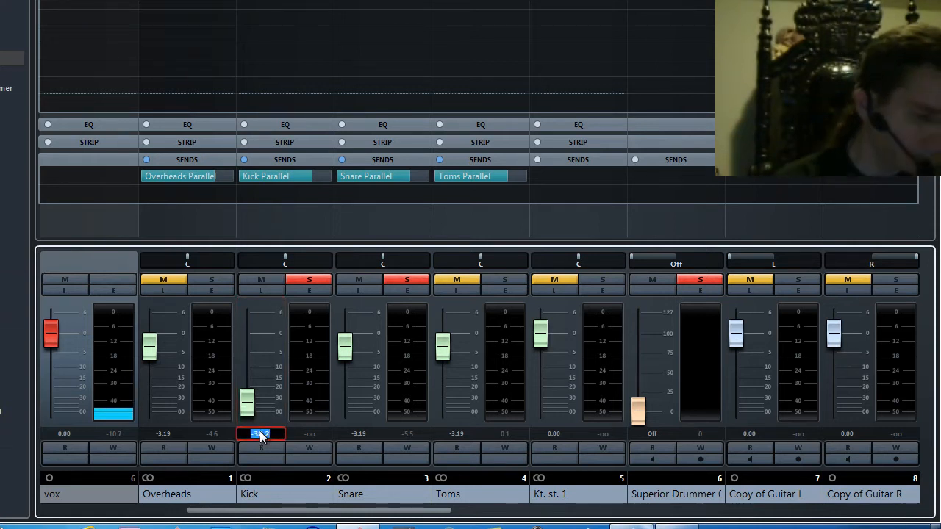
{"action": "type", "text": "-3.19"}
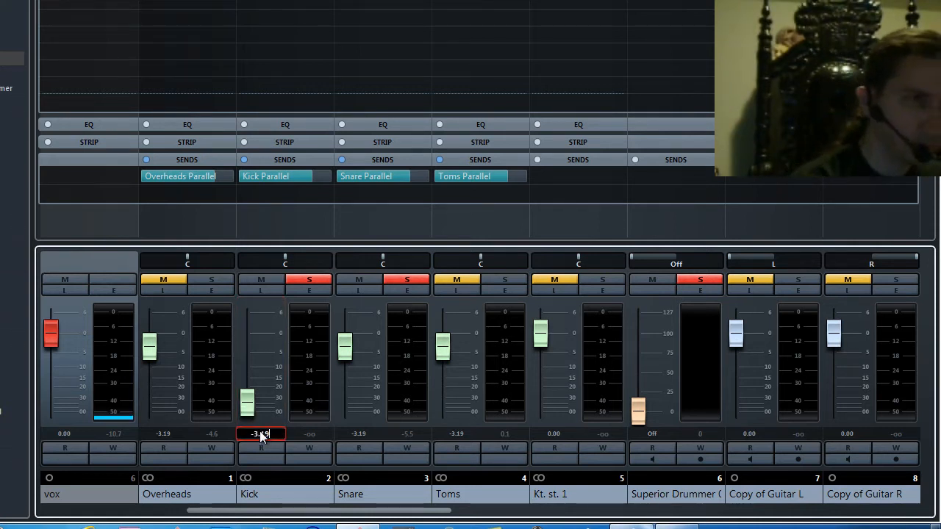
{"action": "key", "text": "Return"}
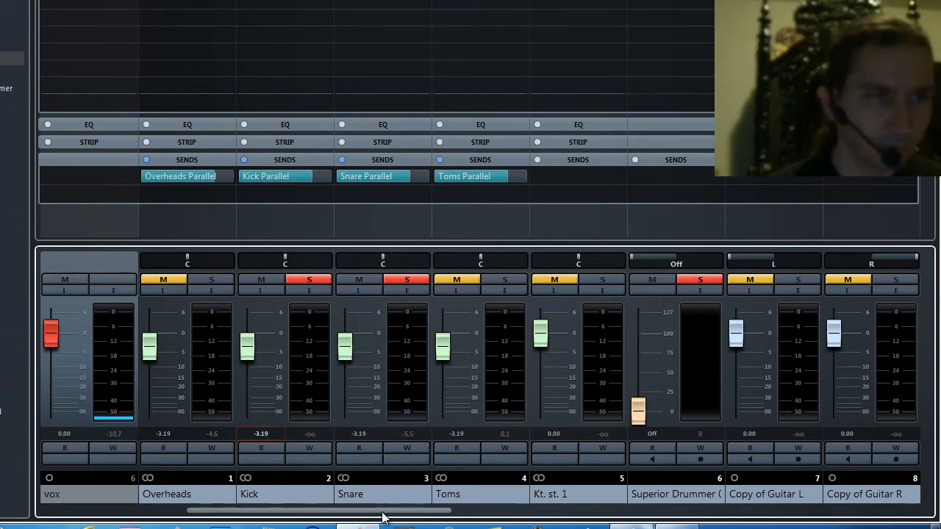
Step: Open the Snare Parallel group's CLA-76 Stereo compressor and place its window clear of the faders
{"action": "left_click_drag", "start_coordinate": [383, 517], "coordinate": [360, 516]}
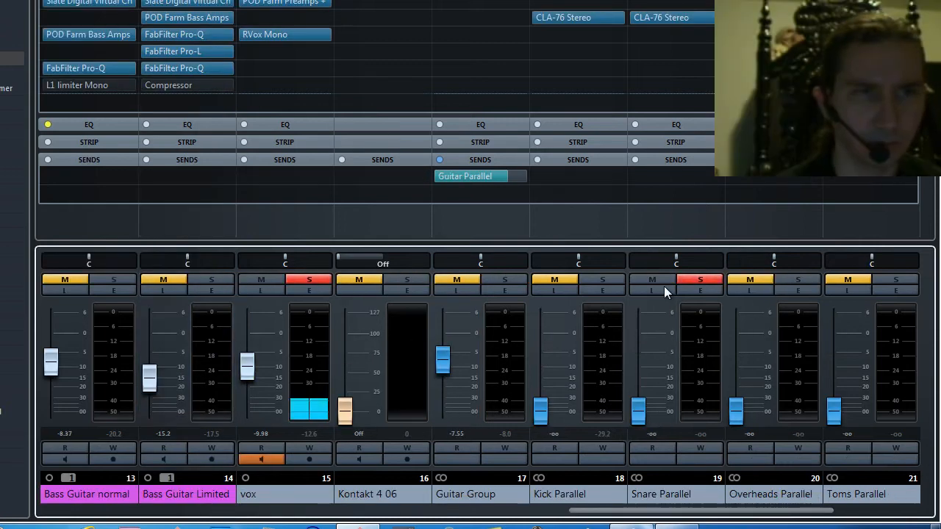
{"action": "left_click", "coordinate": [667, 21]}
{"action": "left_click", "coordinate": [667, 19]}
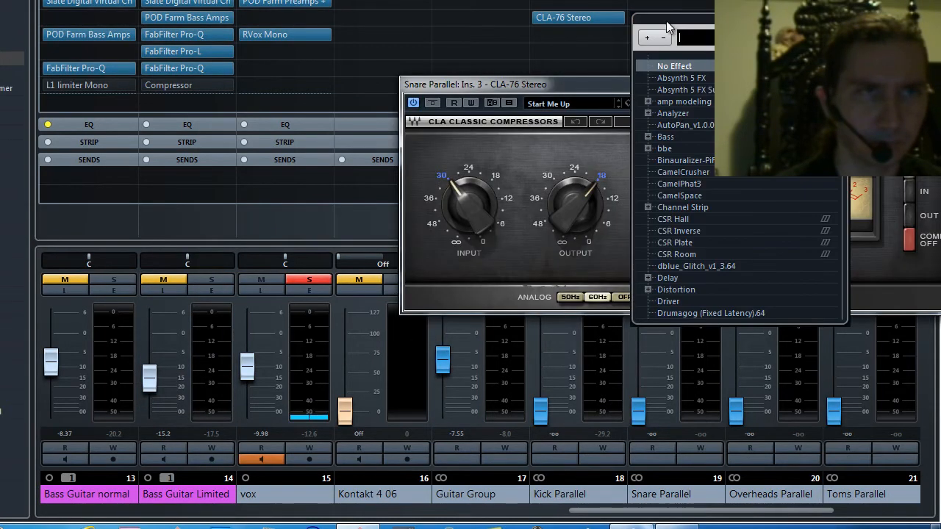
{"action": "left_click", "coordinate": [582, 58]}
{"action": "left_click_drag", "start_coordinate": [618, 91], "coordinate": [392, 49]}
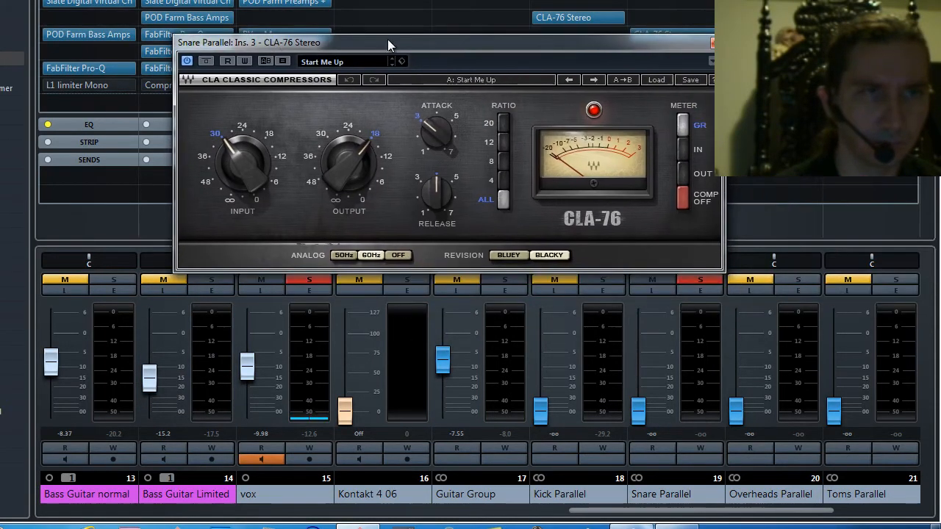
{"action": "left_click", "coordinate": [670, 18]}
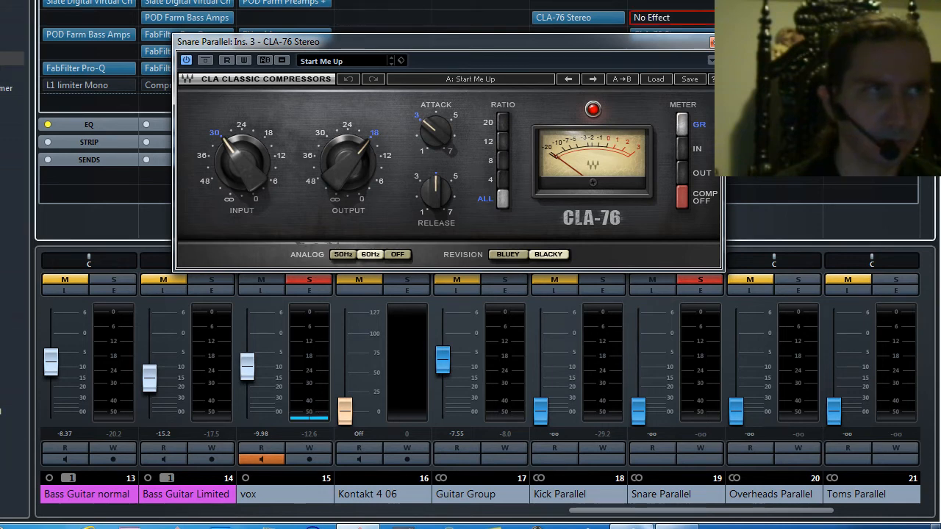
Step: Raise the Snare Parallel group's fader to -6.58, then lower its CLA-76 compressor's output to about -22.1 and reset the clip light
{"action": "left_click_drag", "start_coordinate": [638, 408], "coordinate": [643, 352]}
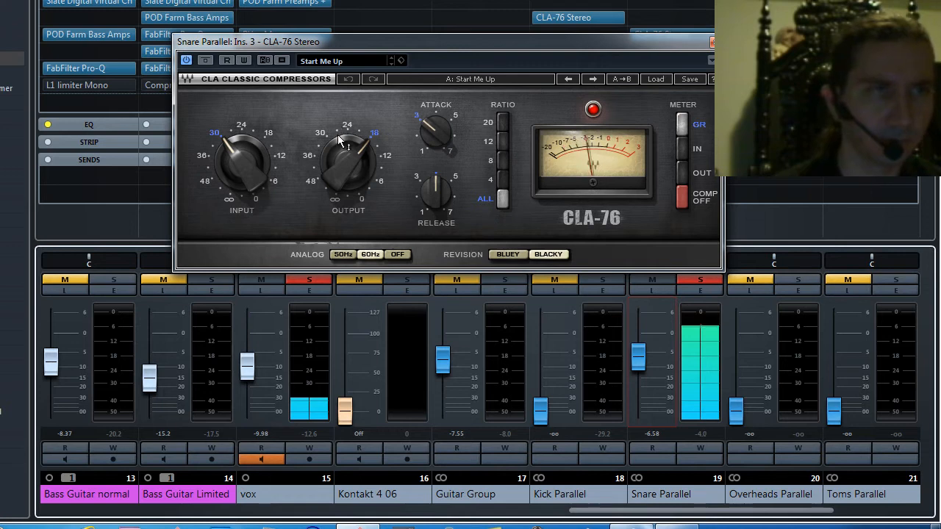
{"action": "mouse_move", "coordinate": [338, 136]}
{"action": "left_mouse_down"}
{"action": "mouse_move", "coordinate": [338, 178]}
{"action": "mouse_move", "coordinate": [344, 148]}
{"action": "left_mouse_up"}
{"action": "left_click", "coordinate": [593, 110]}
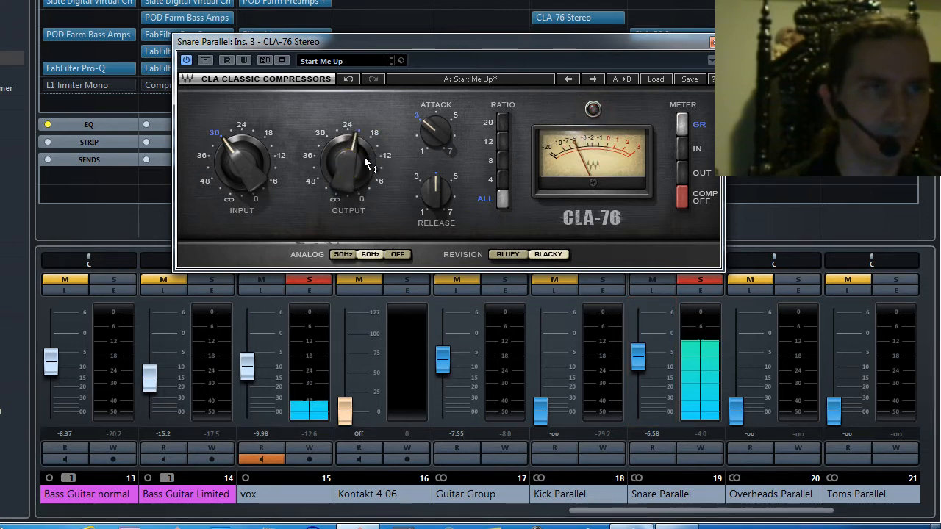
Step: Set the Snare Parallel group's CLA-76 compressor to attack 1, release 7 and output about -24
{"action": "mouse_move", "coordinate": [359, 169]}
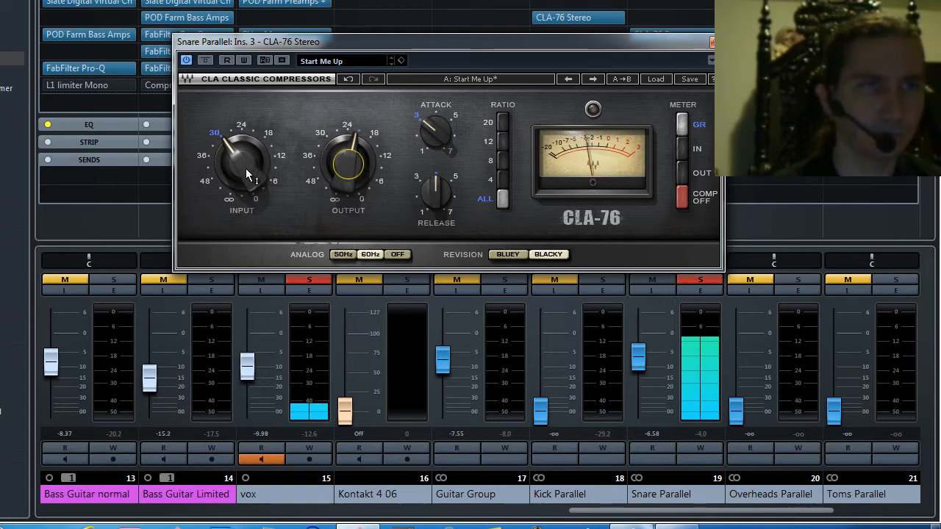
{"action": "mouse_move", "coordinate": [245, 170]}
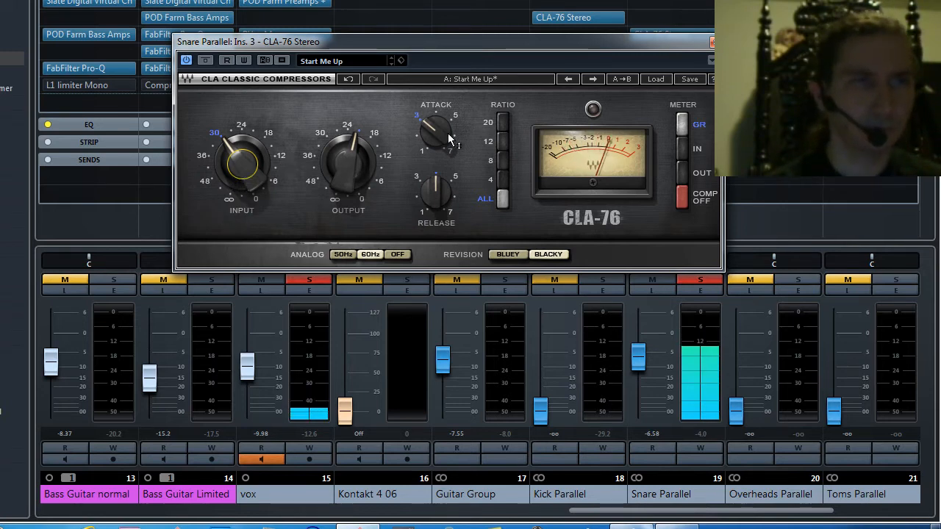
{"action": "mouse_move", "coordinate": [444, 136]}
{"action": "left_mouse_down"}
{"action": "mouse_move", "coordinate": [425, 214]}
{"action": "mouse_move", "coordinate": [436, 125]}
{"action": "left_mouse_up"}
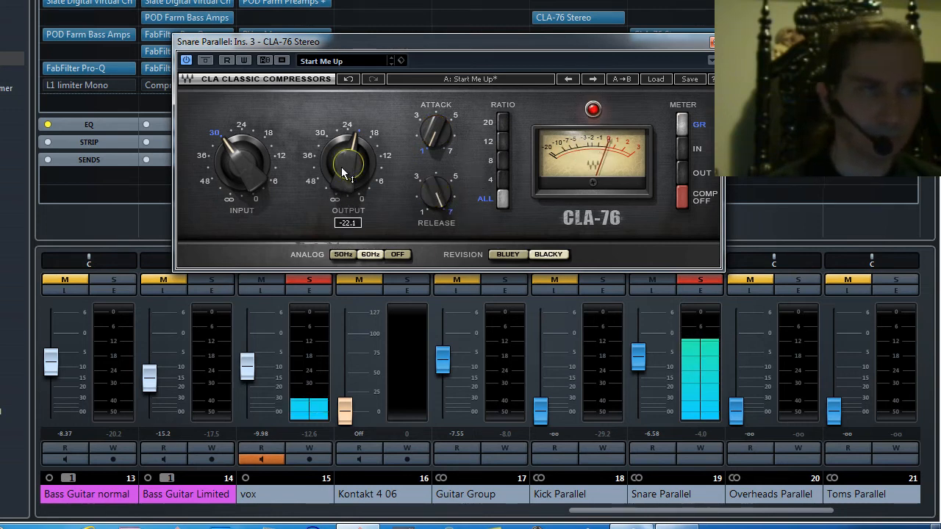
{"action": "left_click_drag", "start_coordinate": [342, 171], "coordinate": [341, 195]}
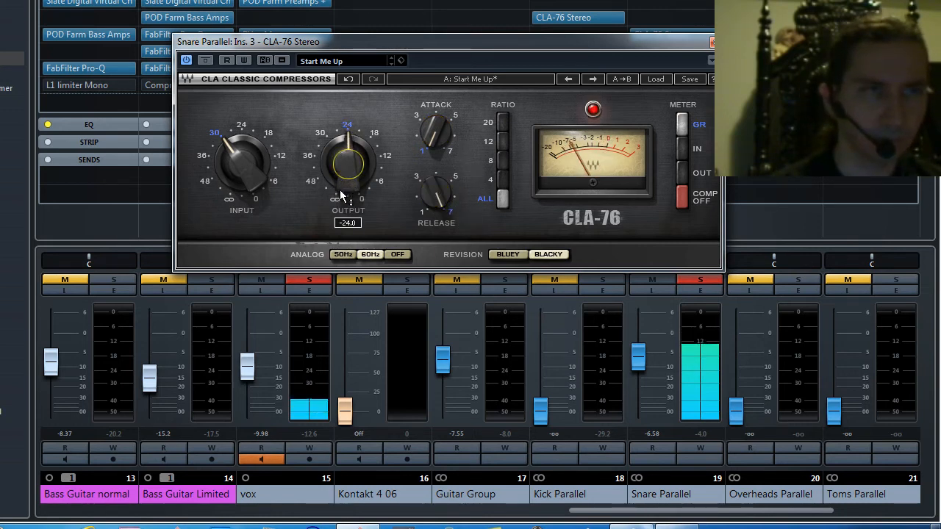
{"action": "left_click_drag", "start_coordinate": [339, 191], "coordinate": [347, 164]}
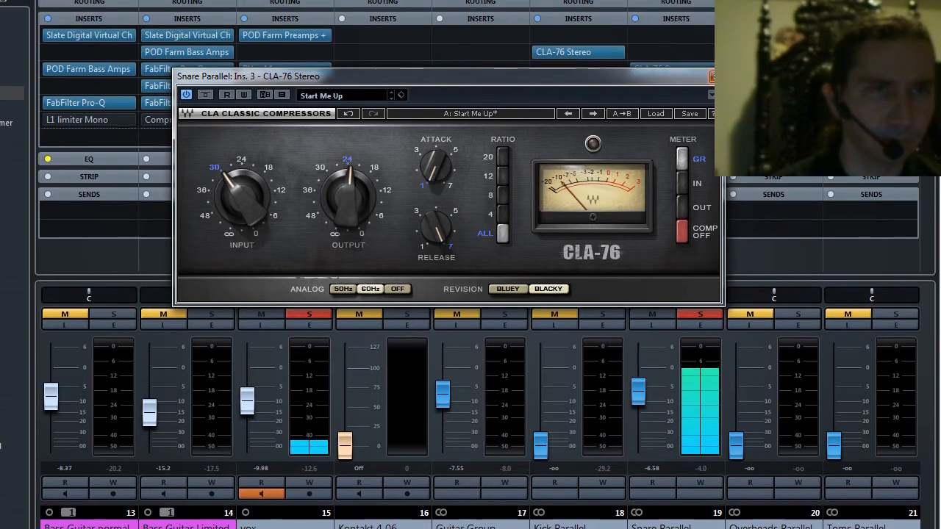
Step: Close the Snare Parallel group's compressor and unsolo both the Snare Parallel group and the Snare output channel
{"action": "left_click", "coordinate": [713, 42]}
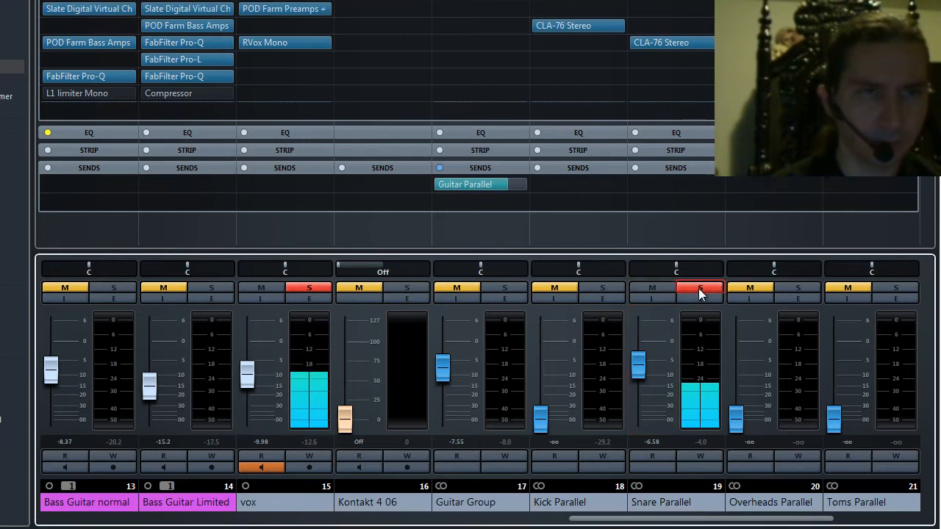
{"action": "left_click", "coordinate": [699, 318]}
{"action": "left_click_drag", "start_coordinate": [645, 489], "coordinate": [259, 507]}
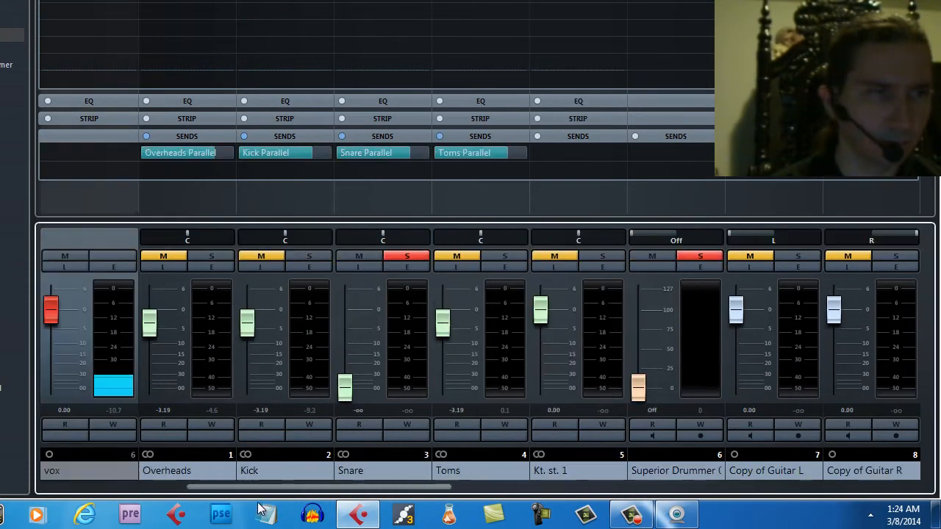
{"action": "left_click", "coordinate": [408, 256]}
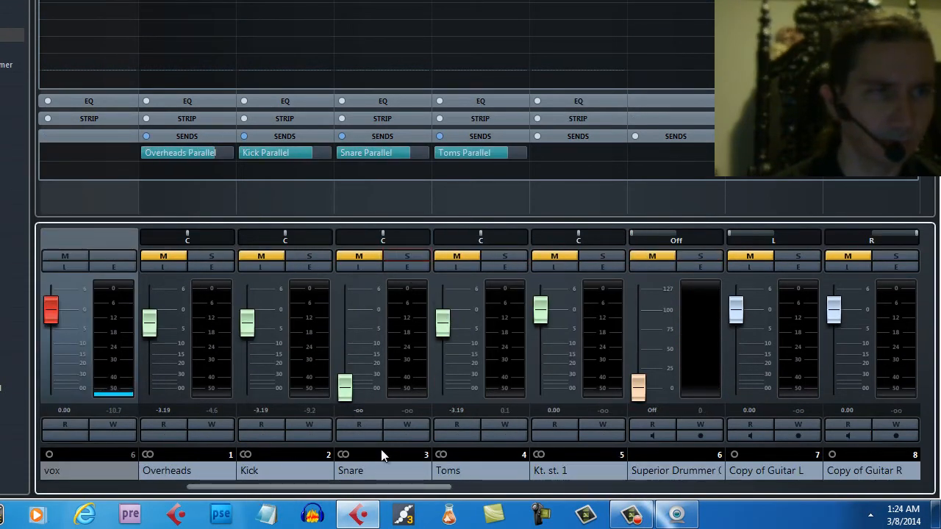
Step: Pull the Snare Parallel group's fader down to -57.3 and solo the Overheads Parallel group
{"action": "left_click_drag", "start_coordinate": [386, 491], "coordinate": [765, 474]}
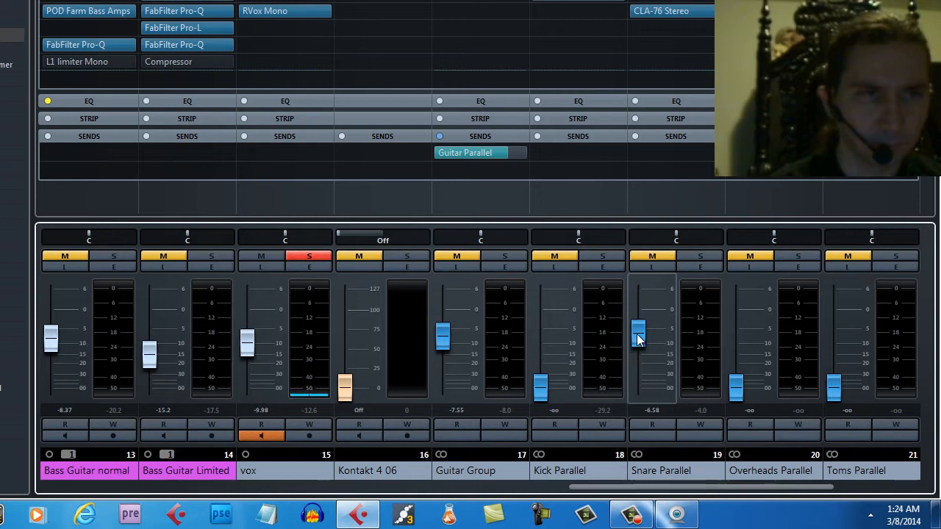
{"action": "left_click_drag", "start_coordinate": [636, 334], "coordinate": [639, 411]}
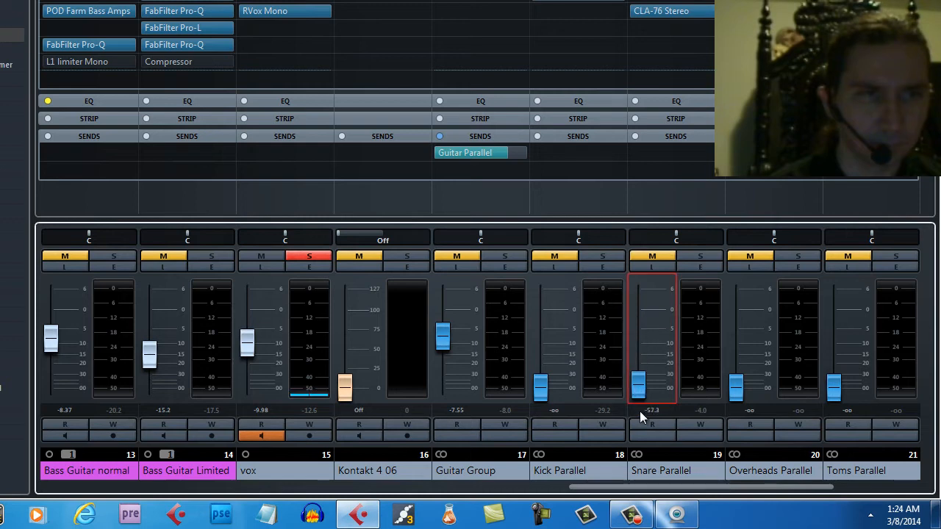
{"action": "left_click", "coordinate": [798, 255]}
Step: Solo the Superior Drummer Overheads output channel and set the Snare output channel's fader to -3.19
{"action": "left_click_drag", "start_coordinate": [773, 485], "coordinate": [373, 498]}
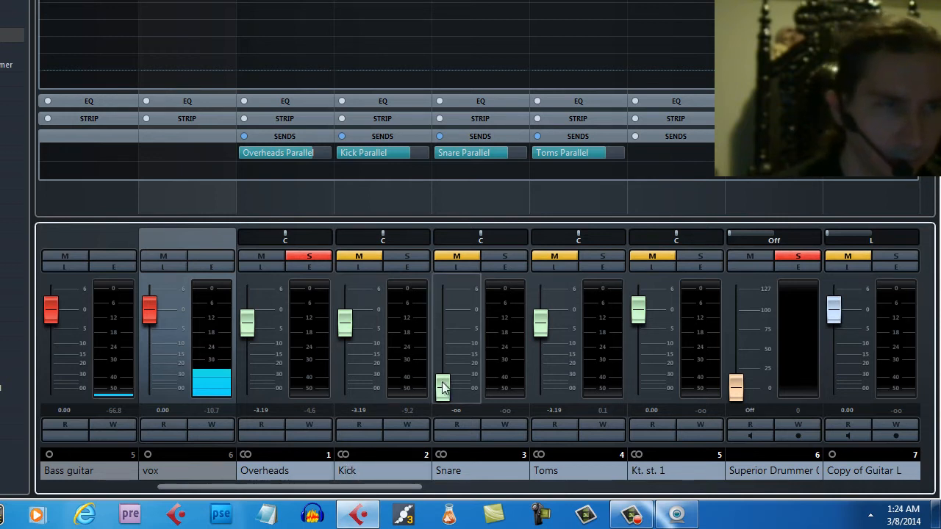
{"action": "left_click_drag", "start_coordinate": [442, 385], "coordinate": [444, 347]}
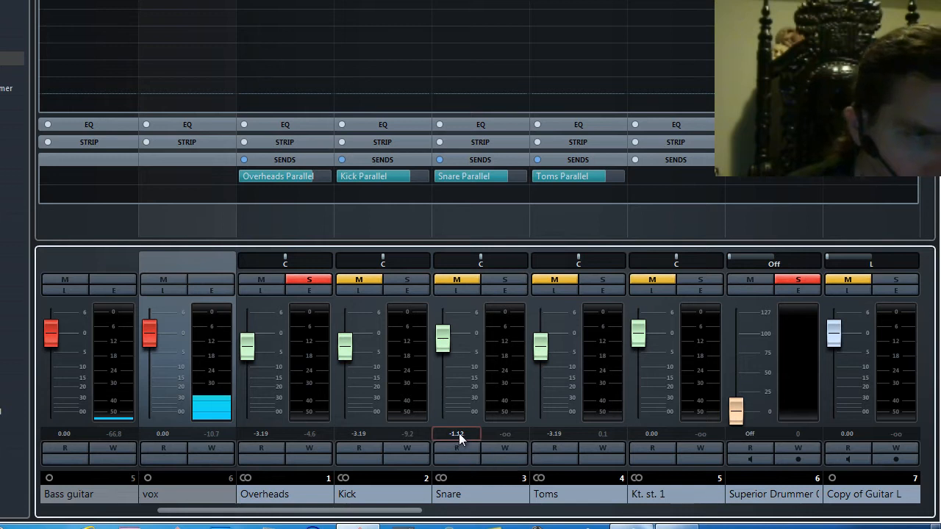
{"action": "left_click", "coordinate": [459, 433]}
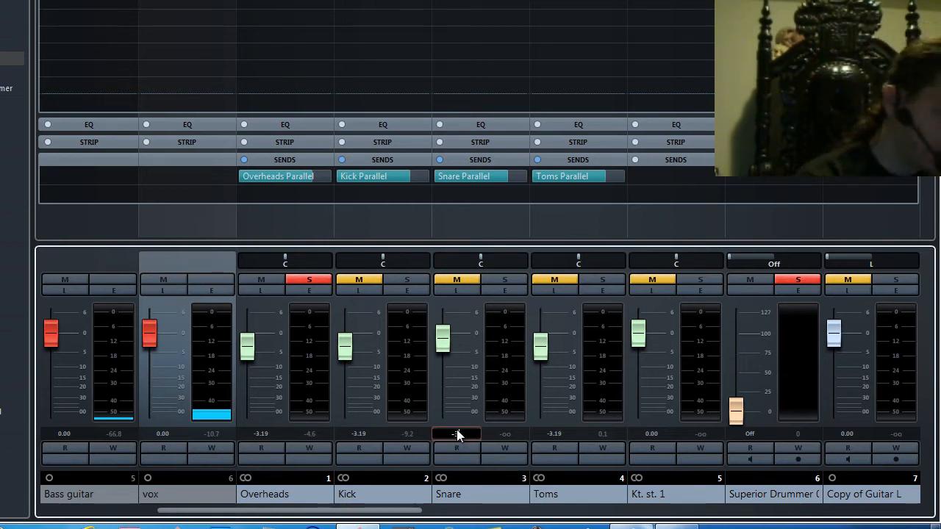
{"action": "type", "text": "-3.19"}
{"action": "key", "text": "Return"}
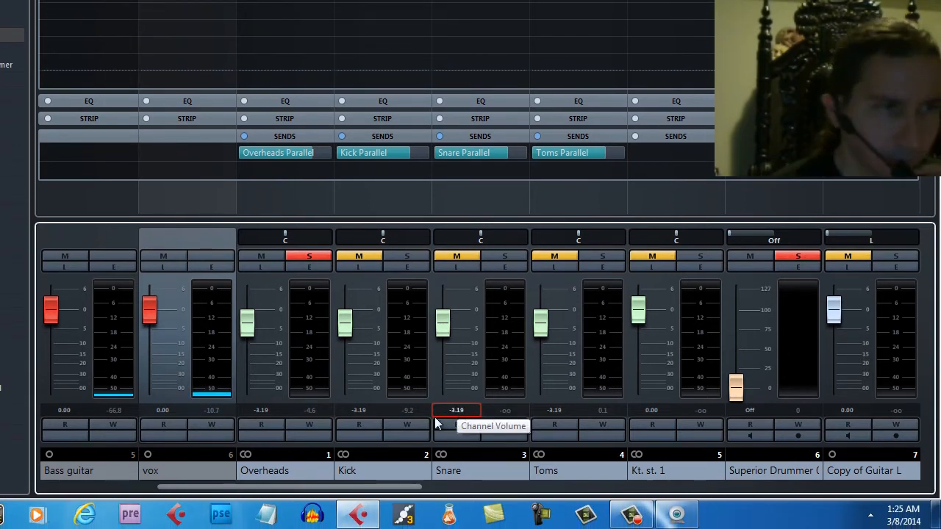
Step: Pull the Overheads output's fader fully down and, during playback, raise the Overheads Parallel group's fader to -5.57
{"action": "left_click_drag", "start_coordinate": [250, 344], "coordinate": [256, 397]}
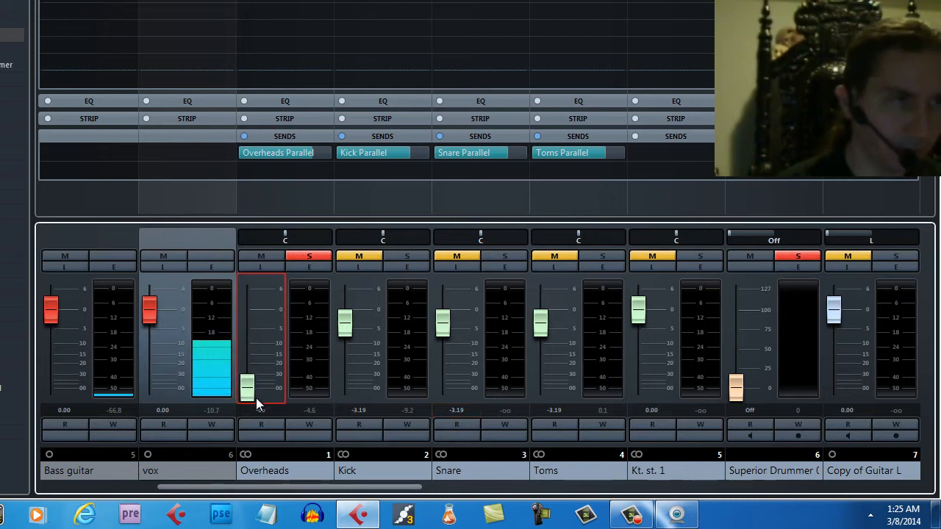
{"action": "scroll", "coordinate": [599, 473], "scroll_direction": "right", "scroll_amount": 12}
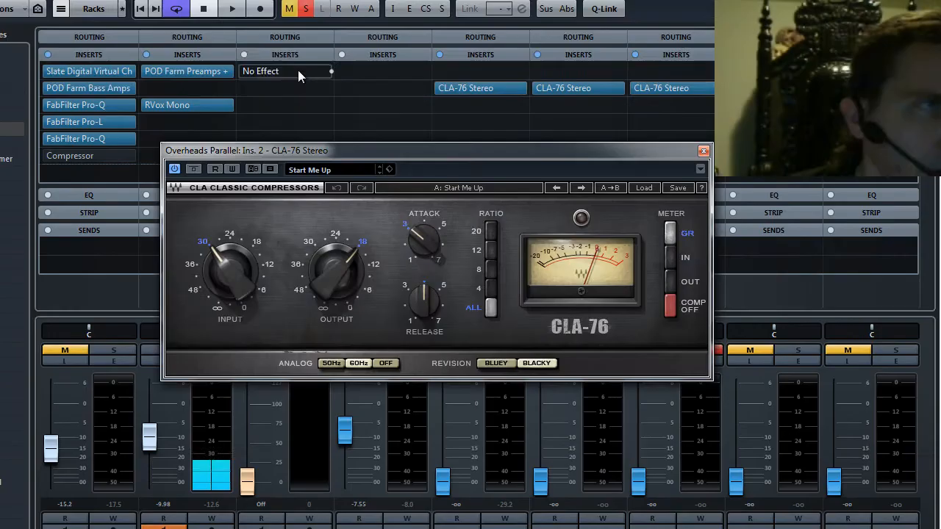
{"action": "left_click", "coordinate": [231, 11]}
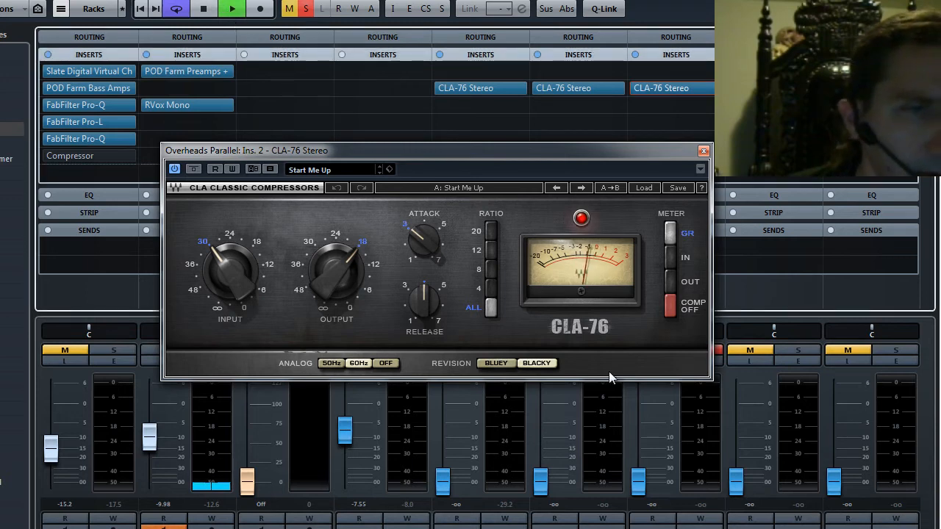
{"action": "left_click_drag", "start_coordinate": [638, 479], "coordinate": [637, 425]}
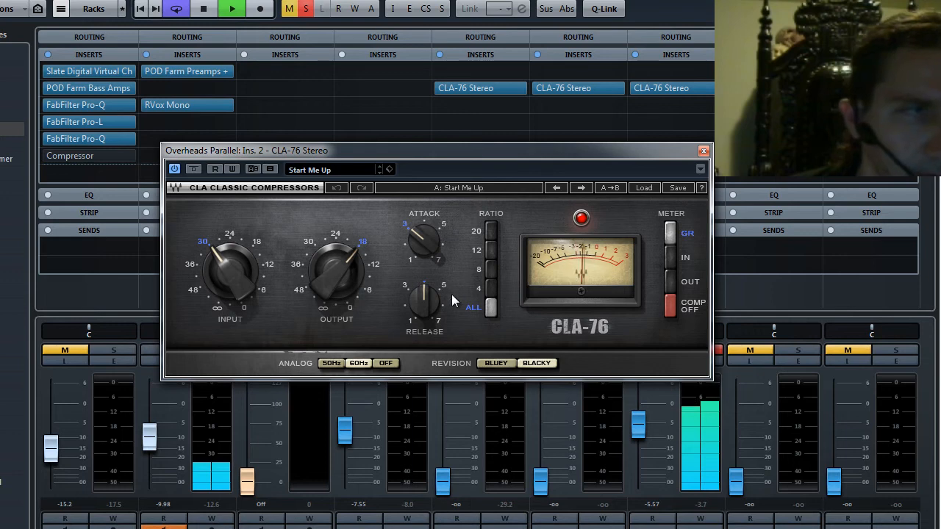
Step: Set the Overheads Parallel group's CLA-76 compressor to attack 1, release 7, output 24 and input about -24
{"action": "left_click_drag", "start_coordinate": [421, 229], "coordinate": [422, 236]}
{"action": "left_click_drag", "start_coordinate": [424, 298], "coordinate": [426, 274]}
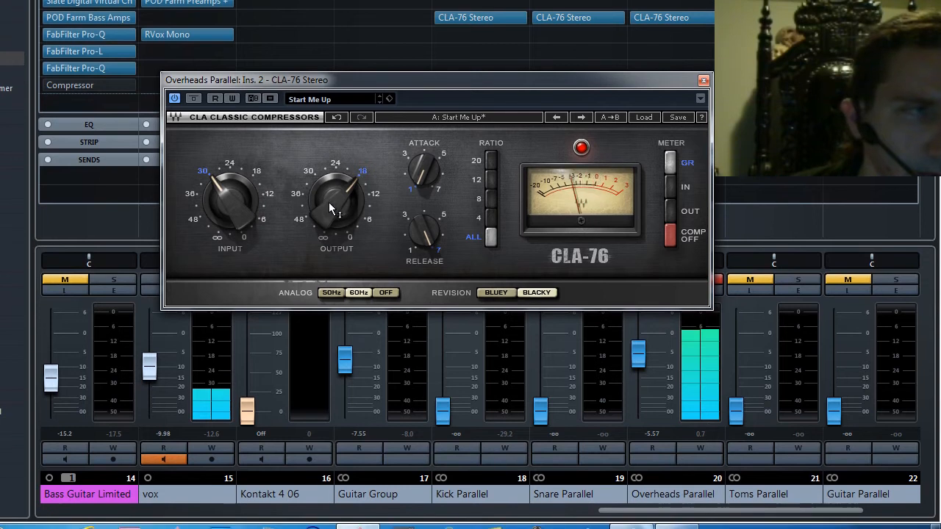
{"action": "mouse_move", "coordinate": [328, 206]}
{"action": "left_mouse_down"}
{"action": "mouse_move", "coordinate": [314, 262]}
{"action": "mouse_move", "coordinate": [328, 224]}
{"action": "left_mouse_up"}
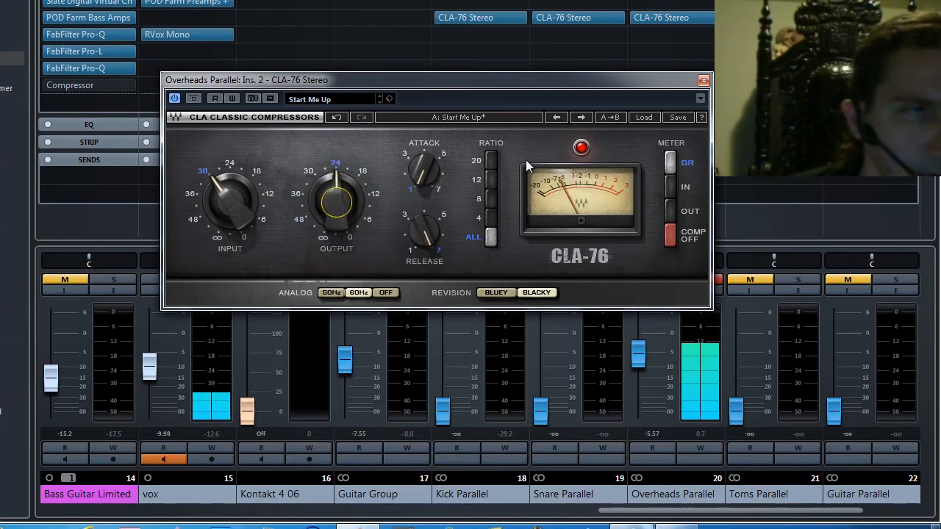
{"action": "mouse_move", "coordinate": [217, 196]}
{"action": "left_mouse_down"}
{"action": "mouse_move", "coordinate": [233, 163]}
{"action": "mouse_move", "coordinate": [225, 182]}
{"action": "left_mouse_up"}
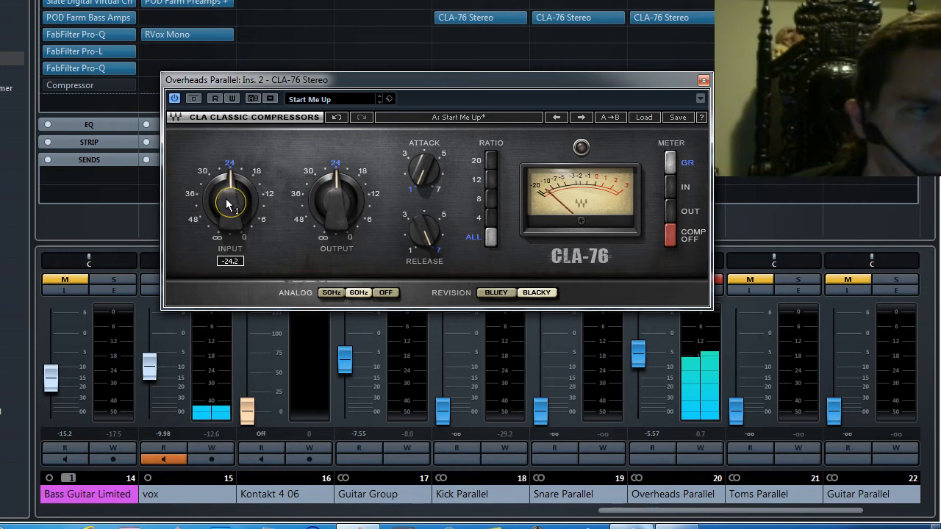
{"action": "left_click_drag", "start_coordinate": [228, 207], "coordinate": [227, 210]}
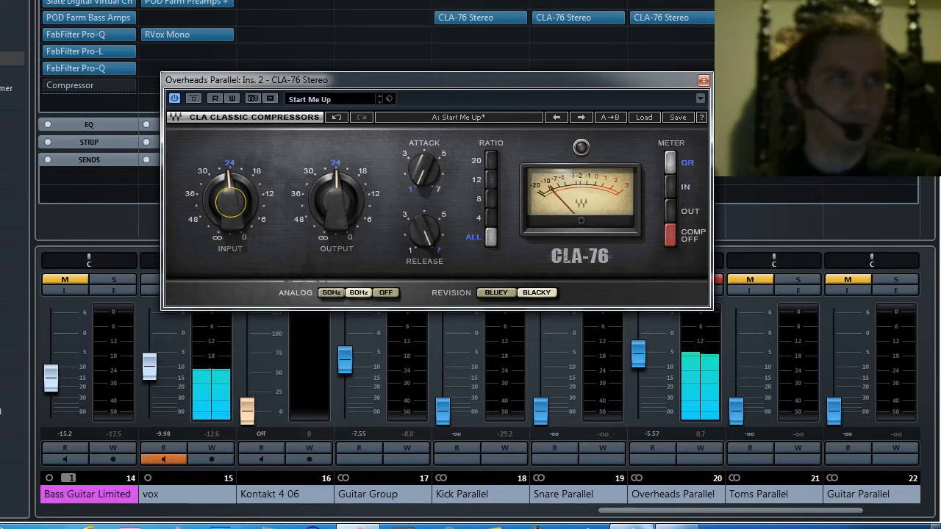
Step: Pull the Overheads Parallel group's fader fully down, close its compressor, and switch the solo from Overheads Parallel to Toms Parallel
{"action": "left_click", "coordinate": [638, 354]}
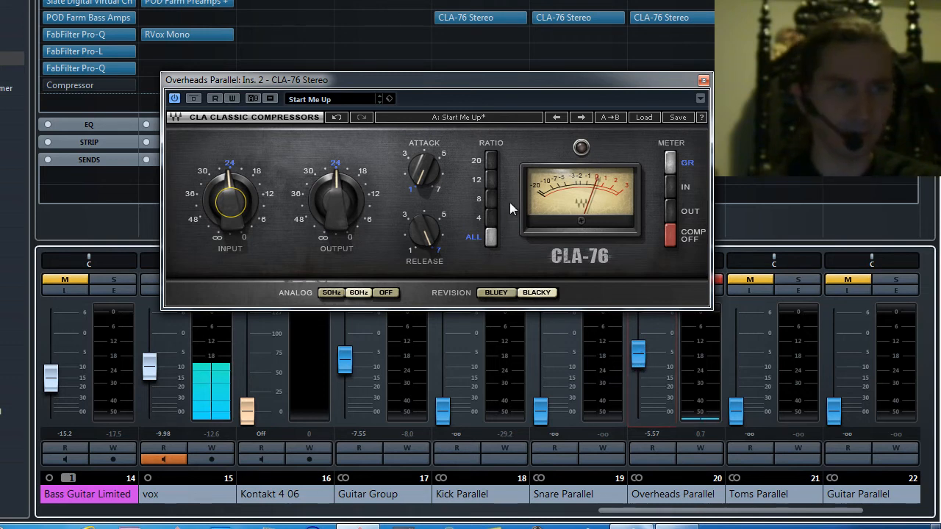
{"action": "left_click", "coordinate": [702, 81]}
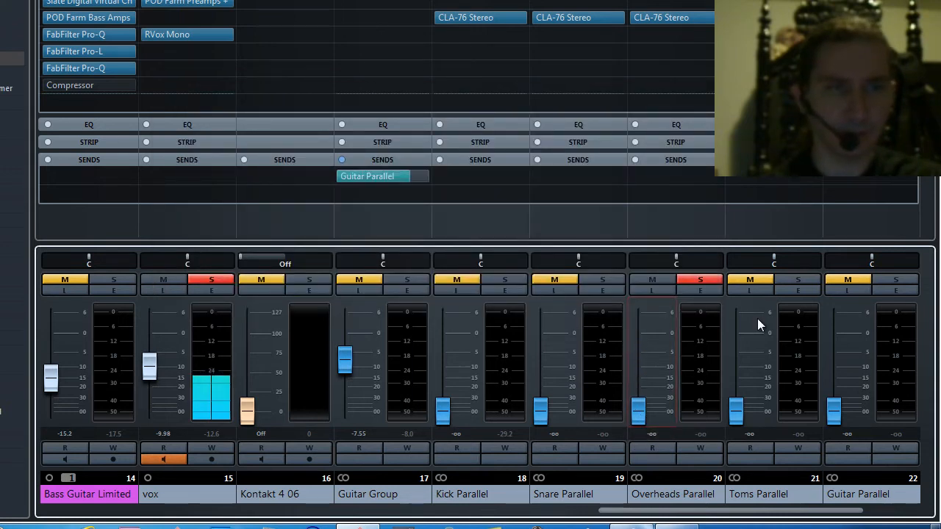
{"action": "left_click", "coordinate": [716, 279]}
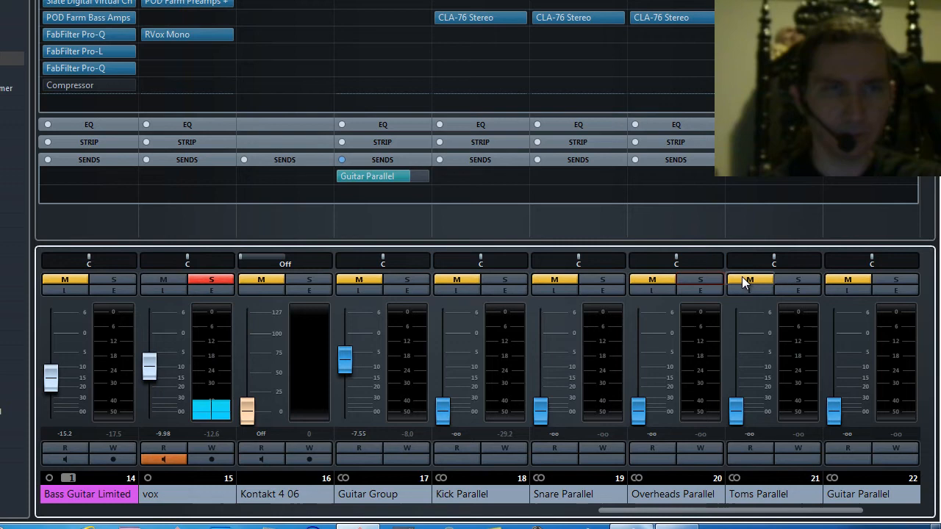
{"action": "left_click", "coordinate": [787, 278]}
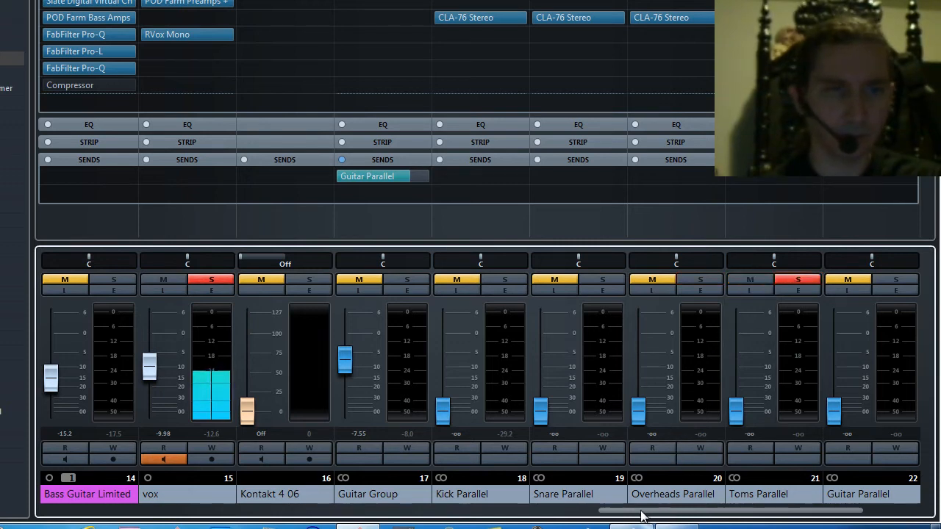
Step: Set the Superior Drummer Overheads output channel's fader to -3.19
{"action": "left_click_drag", "start_coordinate": [640, 511], "coordinate": [293, 523]}
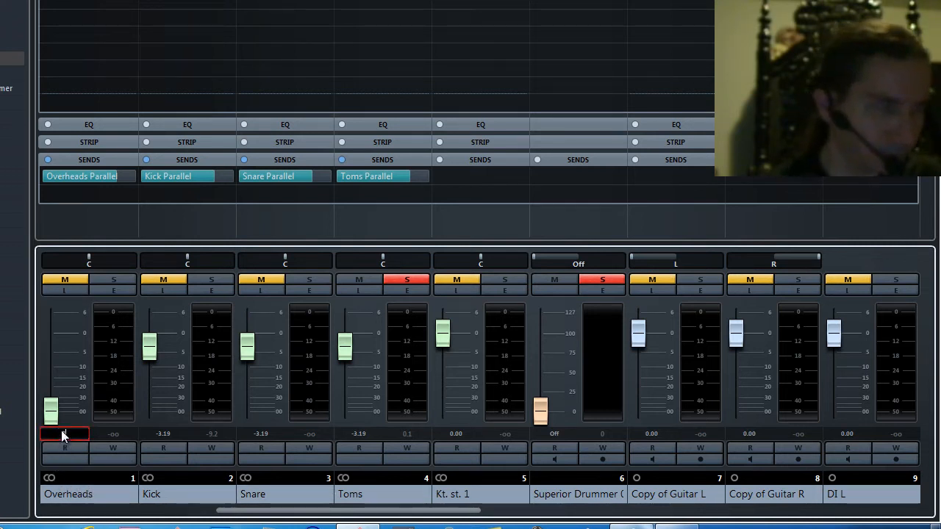
{"action": "type", "text": "3"}
{"action": "key", "text": "BackSpace"}
{"action": "type", "text": "-3"}
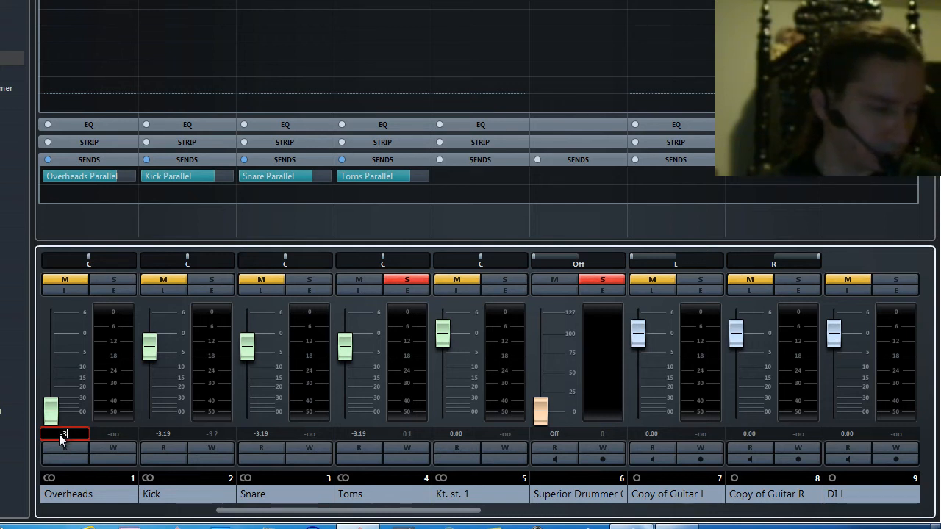
{"action": "type", "text": ".19"}
{"action": "key", "text": "Return"}
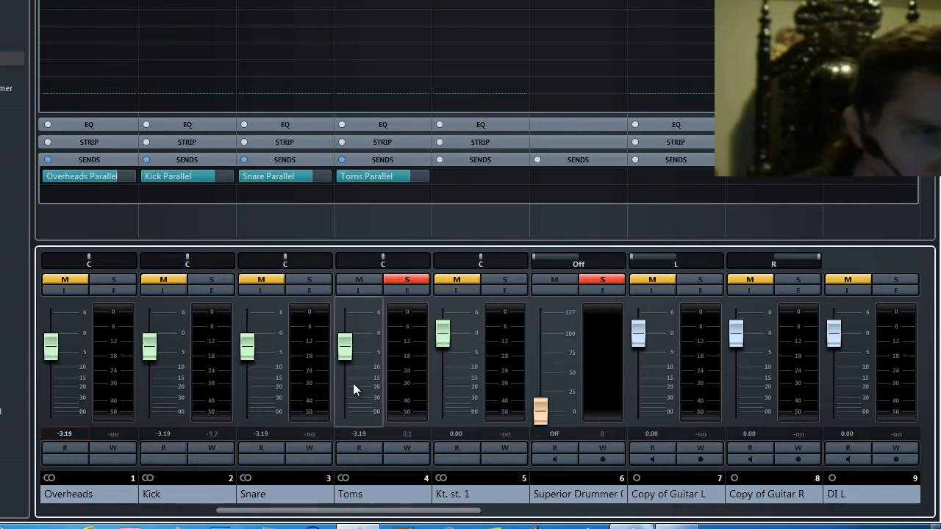
Step: Pull the Toms output channel's fader fully down and raise the Toms Parallel group's fader to about -7
{"action": "left_click_drag", "start_coordinate": [353, 382], "coordinate": [345, 425]}
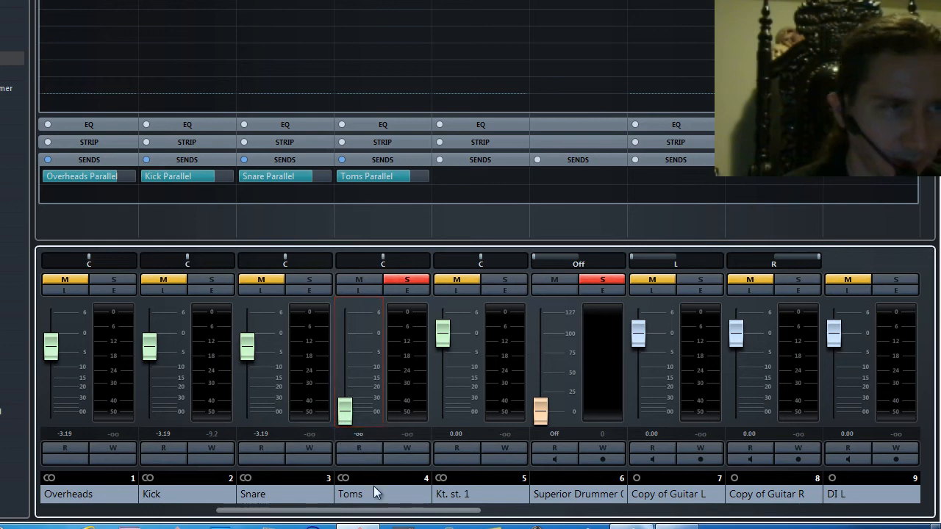
{"action": "left_click_drag", "start_coordinate": [396, 514], "coordinate": [762, 445]}
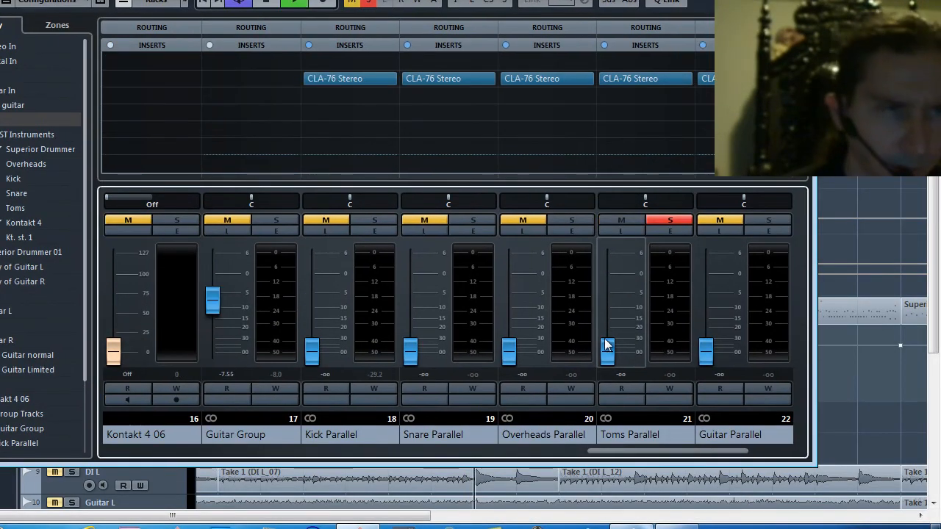
{"action": "left_click_drag", "start_coordinate": [643, 406], "coordinate": [643, 385]}
{"action": "left_click_drag", "start_coordinate": [610, 319], "coordinate": [612, 299]}
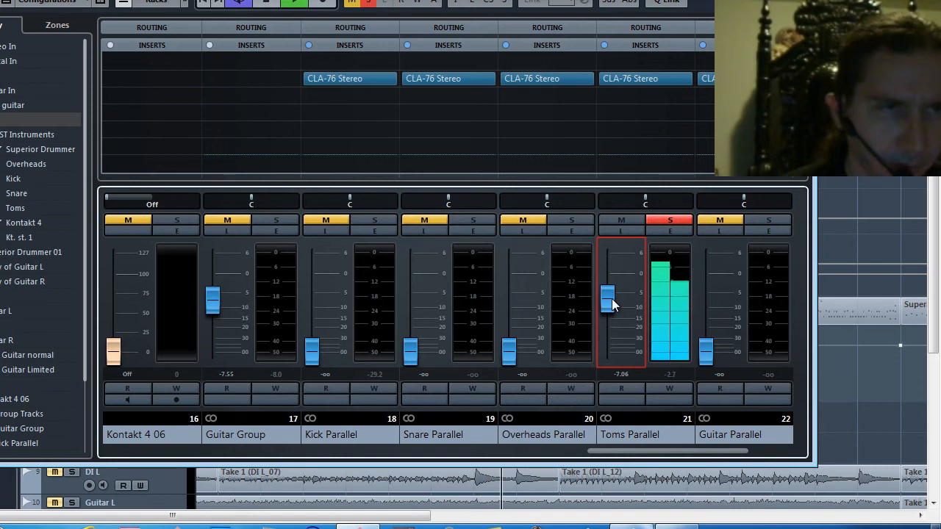
Step: Set the Toms Parallel group's CLA-76 compressor to attack 1 and release 7, and adjust its output level
{"action": "left_click", "coordinate": [626, 78]}
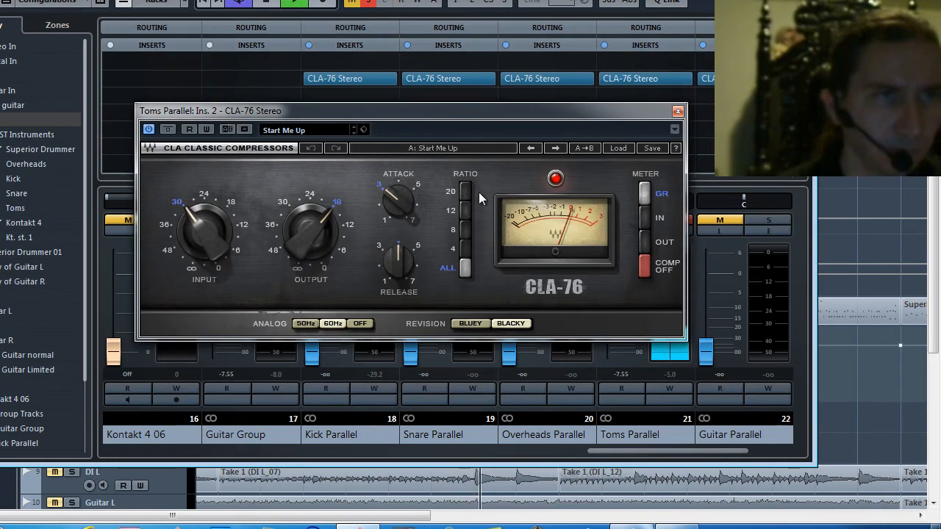
{"action": "left_click_drag", "start_coordinate": [401, 200], "coordinate": [397, 211]}
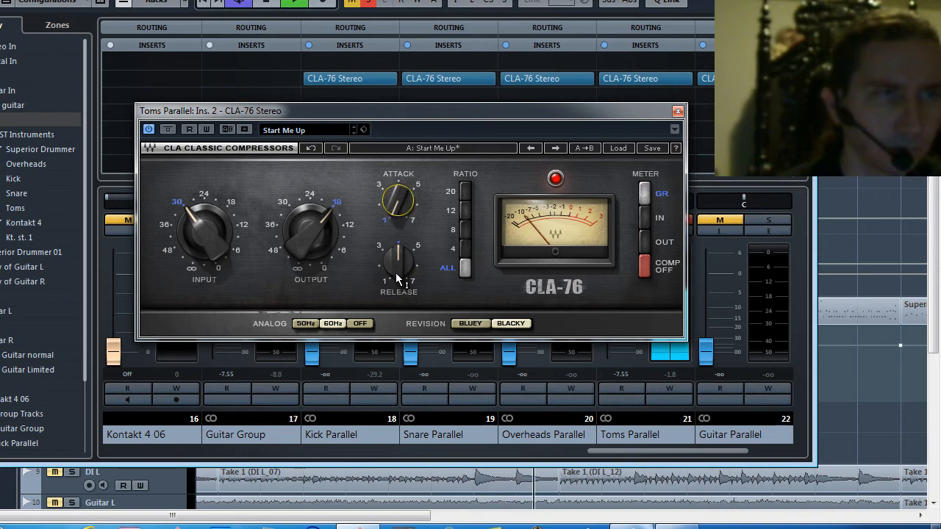
{"action": "left_click_drag", "start_coordinate": [396, 273], "coordinate": [407, 44]}
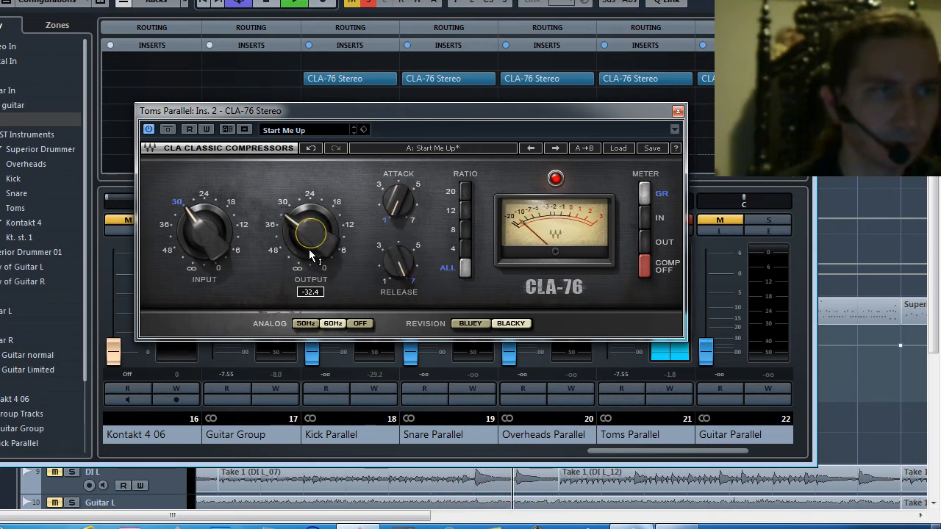
{"action": "left_click_drag", "start_coordinate": [309, 249], "coordinate": [311, 232]}
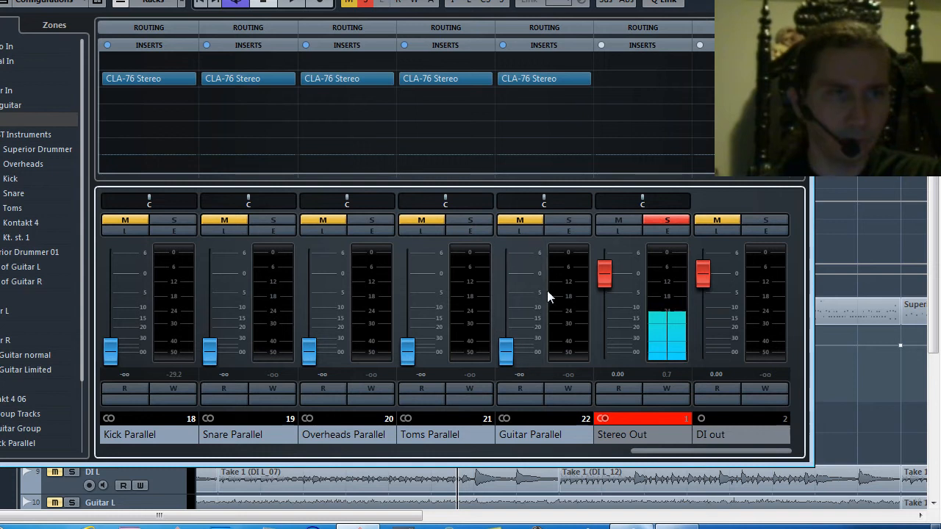
Step: Solo the Guitar Parallel group and open its CLA-76 compressor over the mixer
{"action": "left_click", "coordinate": [570, 219]}
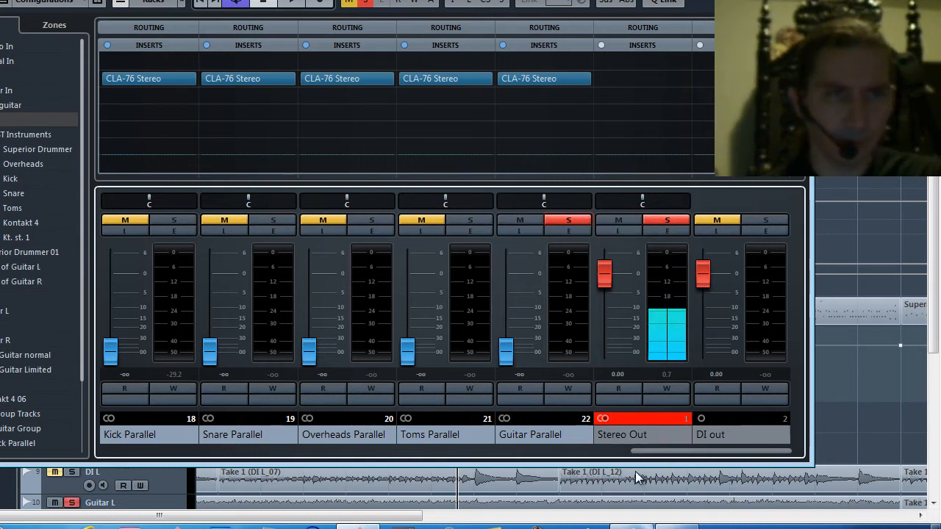
{"action": "left_click_drag", "start_coordinate": [653, 451], "coordinate": [539, 454]}
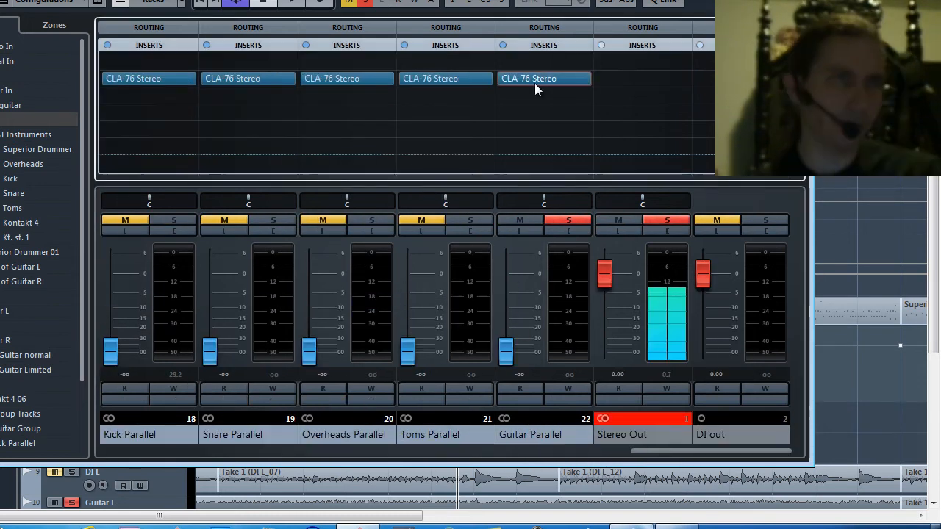
{"action": "left_click", "coordinate": [535, 84]}
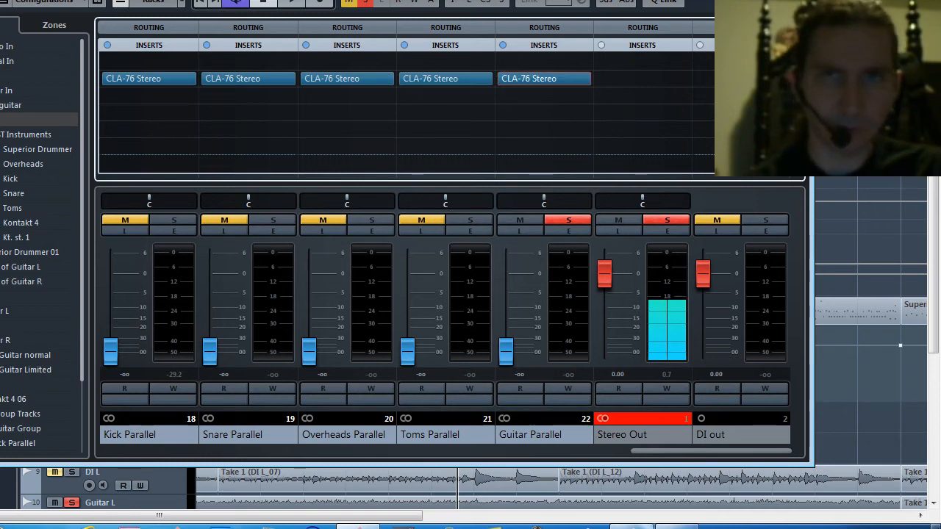
{"action": "left_click", "coordinate": [532, 82]}
{"action": "key", "text": "F3"}
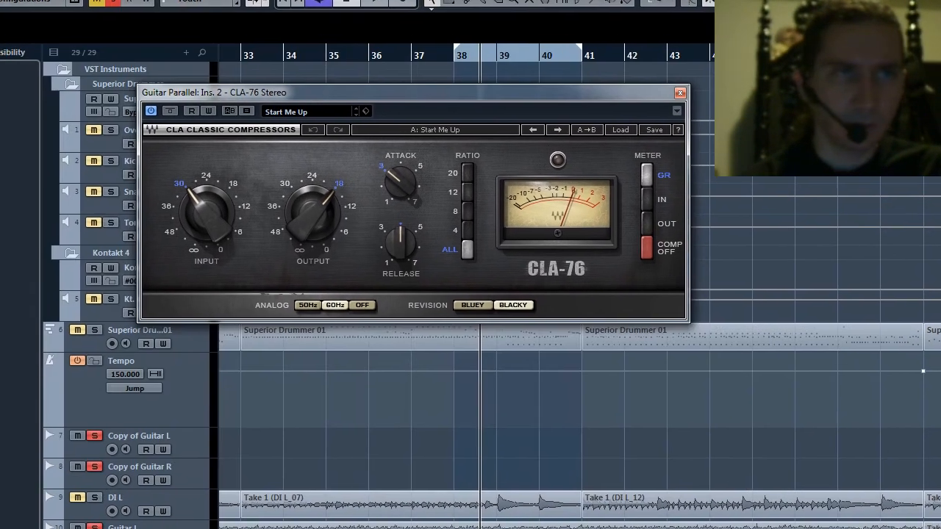
{"action": "key", "text": "F3"}
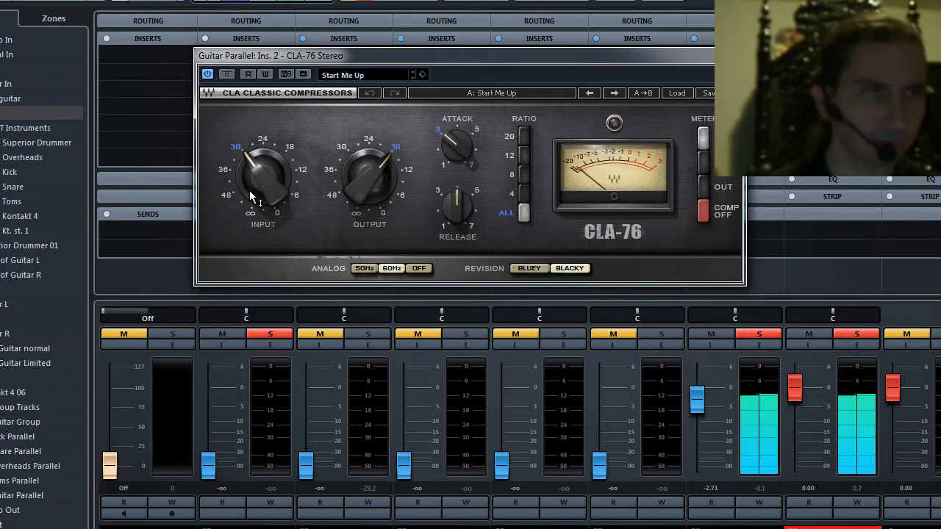
Step: Set the Guitar Parallel group's CLA-76 compressor to attack 1, release 7 and input about -30
{"action": "mouse_move", "coordinate": [259, 185]}
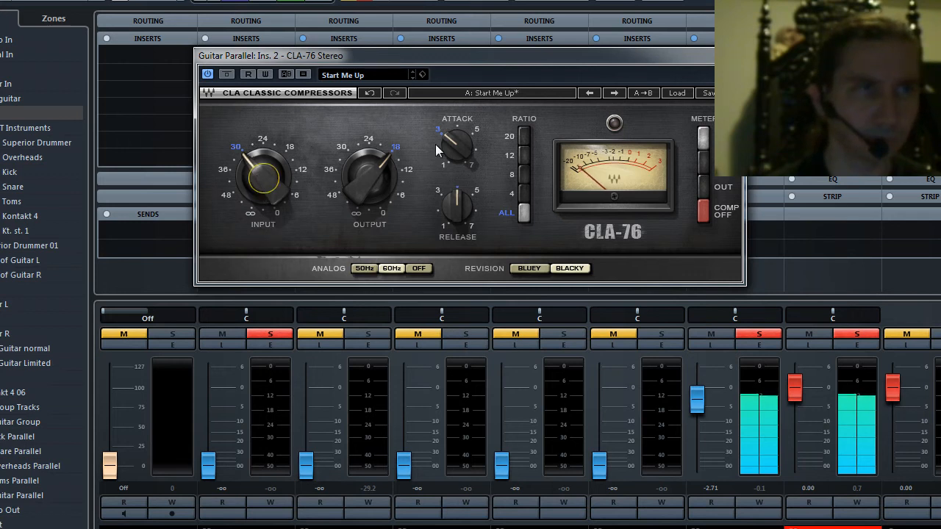
{"action": "left_click_drag", "start_coordinate": [436, 151], "coordinate": [453, 218]}
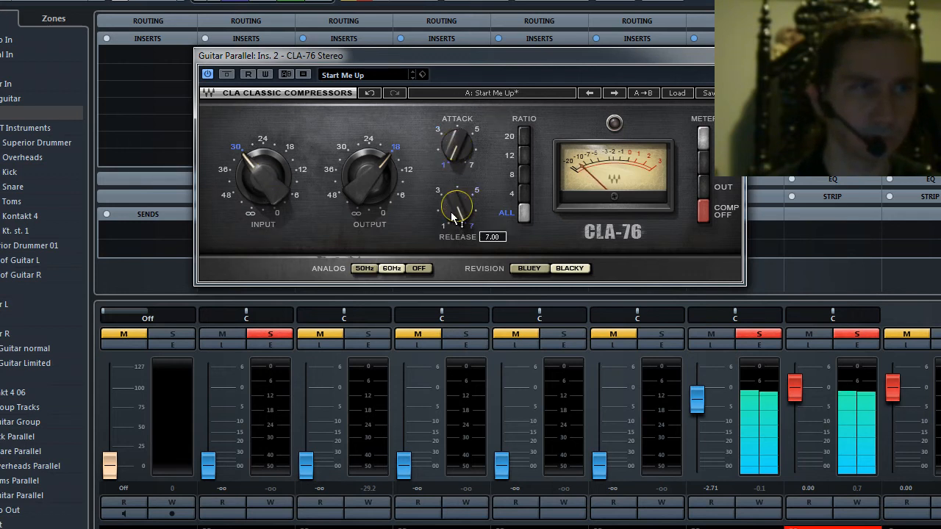
{"action": "left_click_drag", "start_coordinate": [259, 187], "coordinate": [259, 193]}
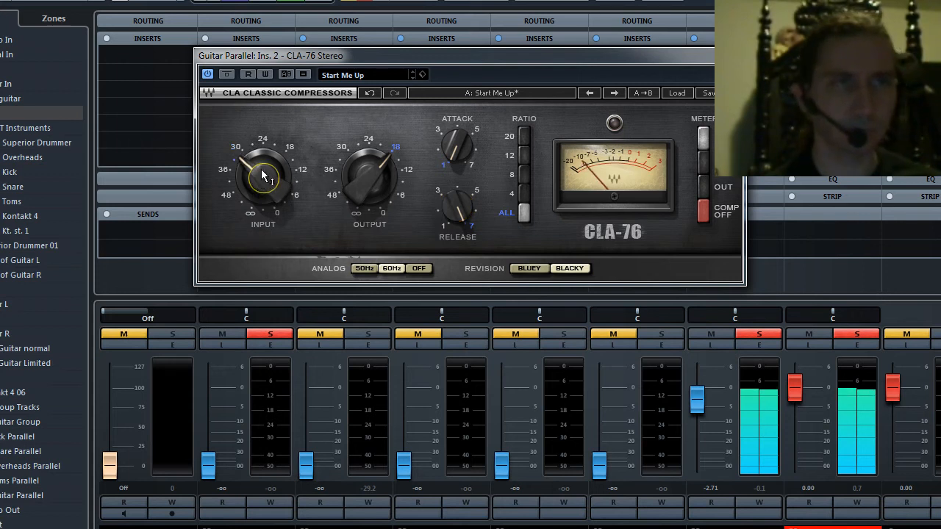
{"action": "left_click", "coordinate": [249, 183]}
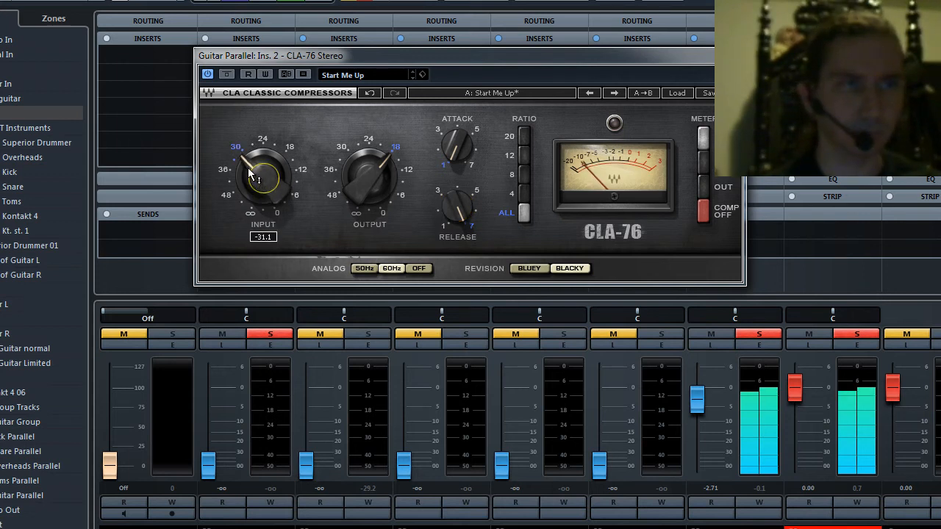
{"action": "left_click_drag", "start_coordinate": [248, 169], "coordinate": [252, 155]}
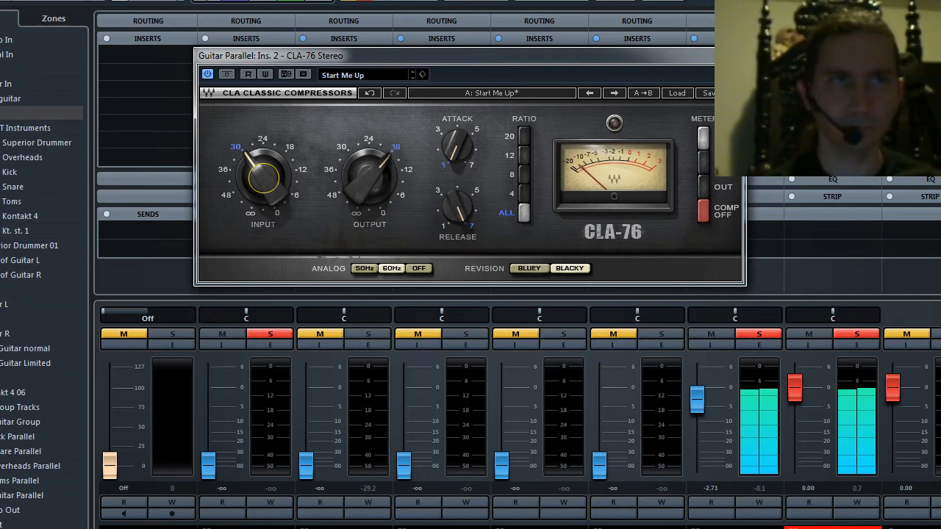
Step: Pull the Guitar Parallel group's fader fully down, close its compressor and clear the solos on all channels
{"action": "left_click", "coordinate": [697, 400]}
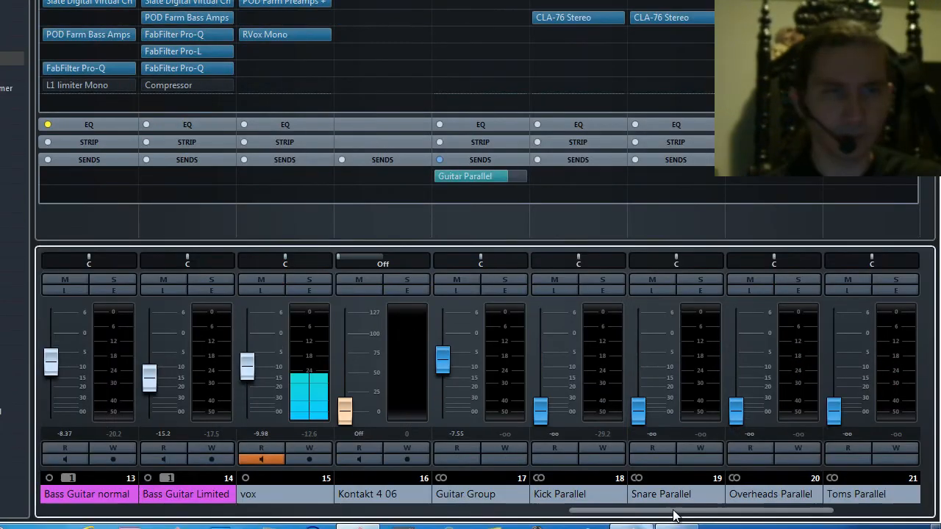
{"action": "left_click_drag", "start_coordinate": [674, 514], "coordinate": [724, 503]}
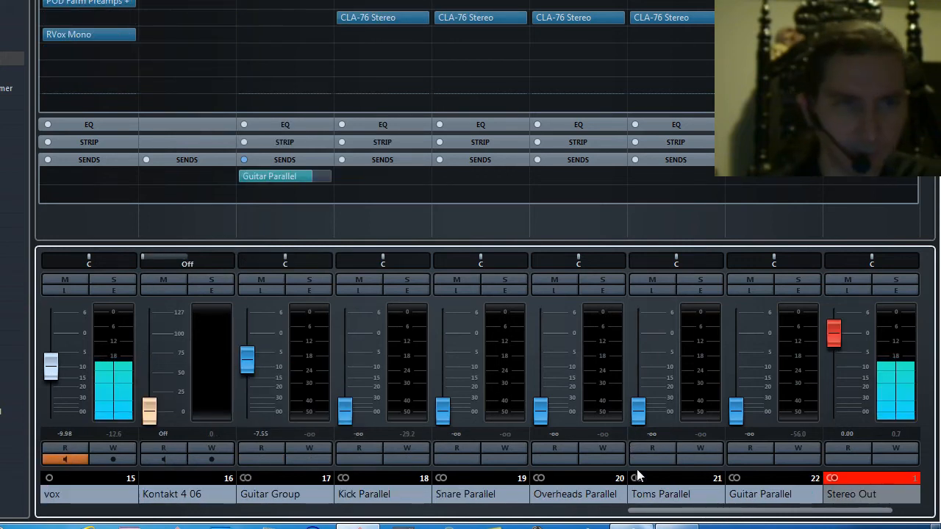
{"action": "left_click_drag", "start_coordinate": [646, 512], "coordinate": [617, 515]}
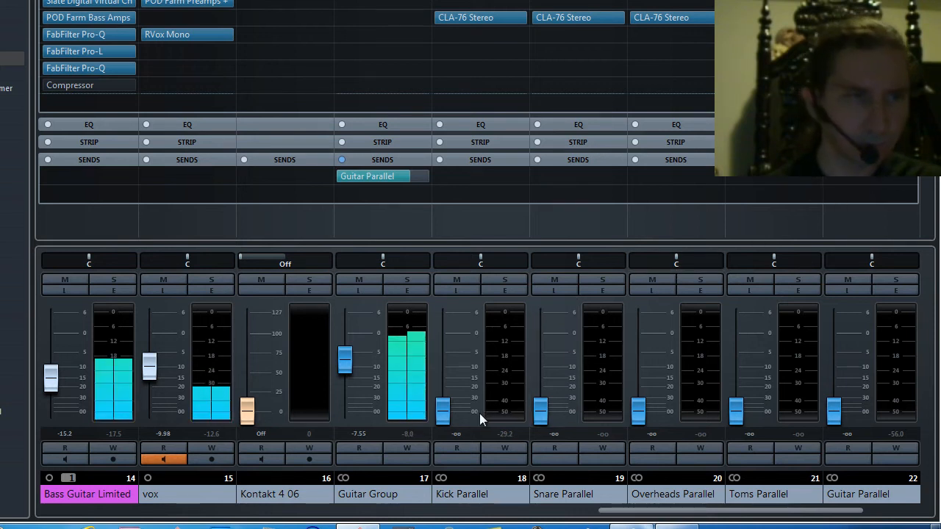
Step: Raise the parallel group faders to about -11.7 for Kick and Snare, -12.7 for Overheads and -13.7 for Toms
{"action": "left_click_drag", "start_coordinate": [444, 410], "coordinate": [451, 374]}
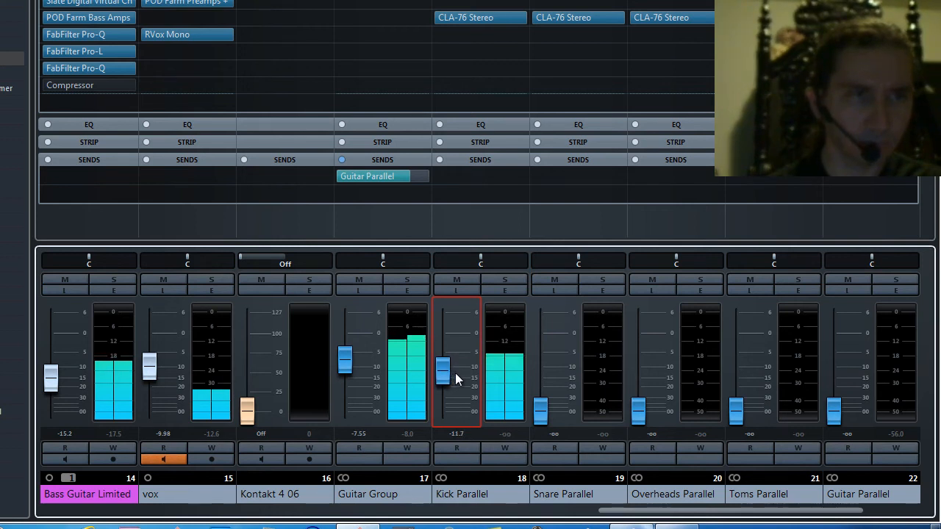
{"action": "left_click_drag", "start_coordinate": [540, 410], "coordinate": [542, 371]}
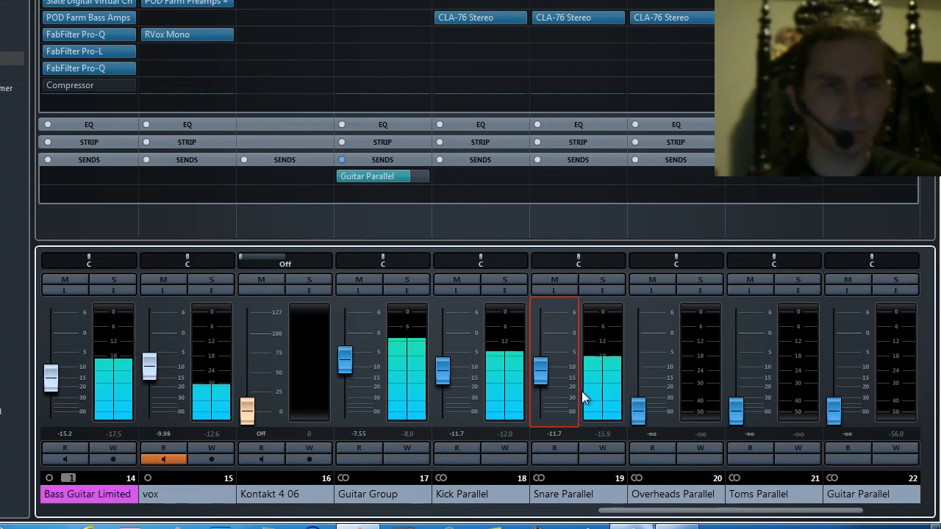
{"action": "left_click_drag", "start_coordinate": [638, 410], "coordinate": [640, 376]}
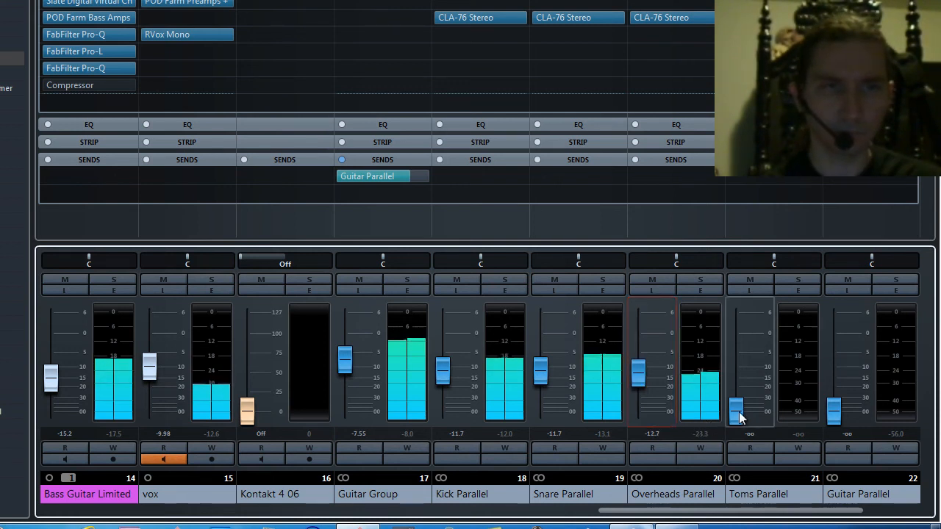
{"action": "left_click_drag", "start_coordinate": [735, 409], "coordinate": [739, 374]}
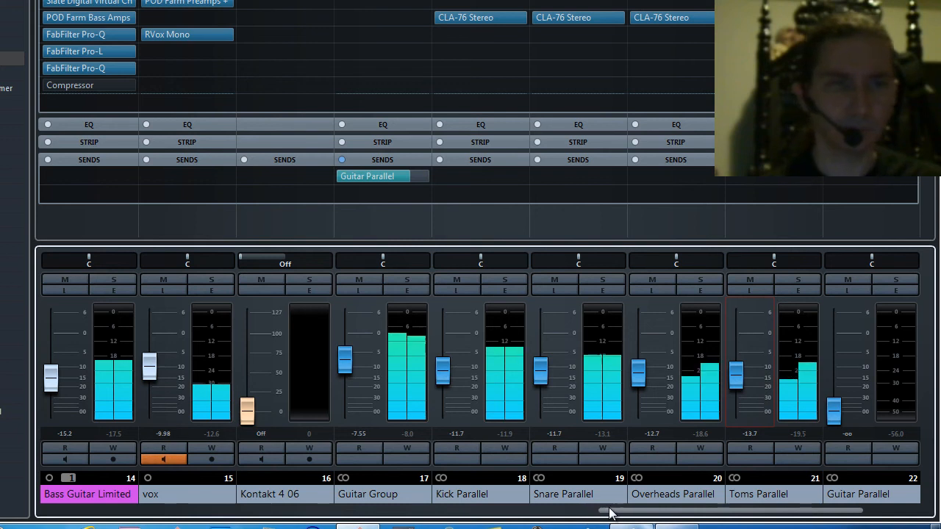
Step: Raise the Guitar Parallel group's fader to about -15.2 to blend it into the mix
{"action": "left_click_drag", "start_coordinate": [640, 510], "coordinate": [672, 509]}
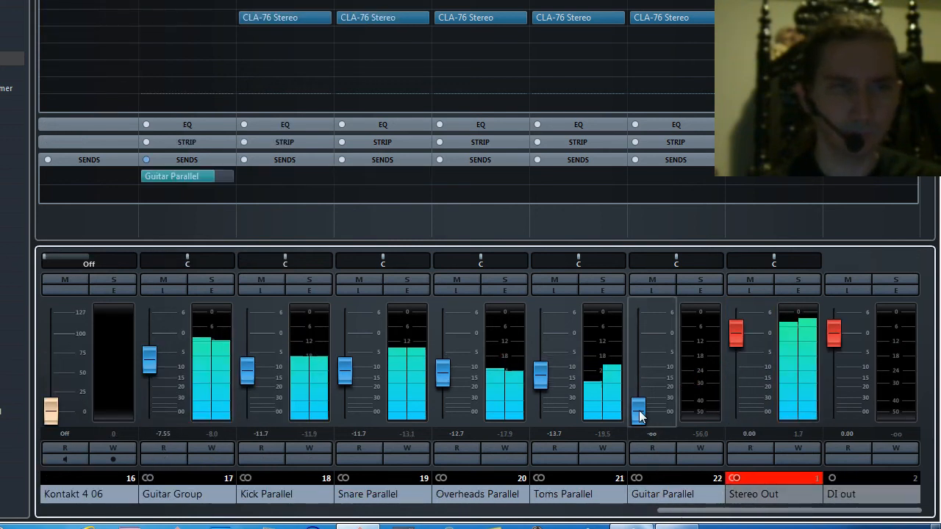
{"action": "left_click_drag", "start_coordinate": [637, 409], "coordinate": [645, 376]}
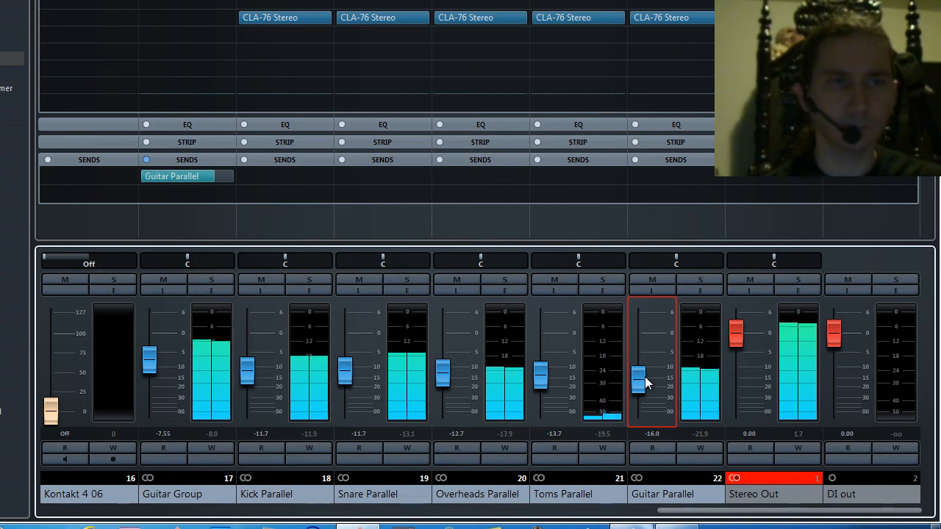
{"action": "left_click_drag", "start_coordinate": [637, 381], "coordinate": [637, 379]}
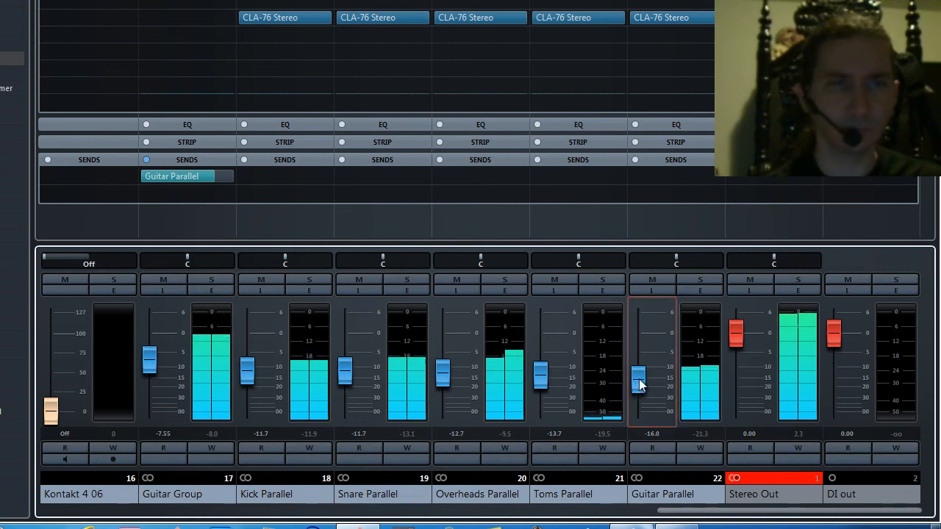
Step: Lower the Stereo Out fader to about -2.13 and reset its peak and clip indication
{"action": "left_click", "coordinate": [780, 477]}
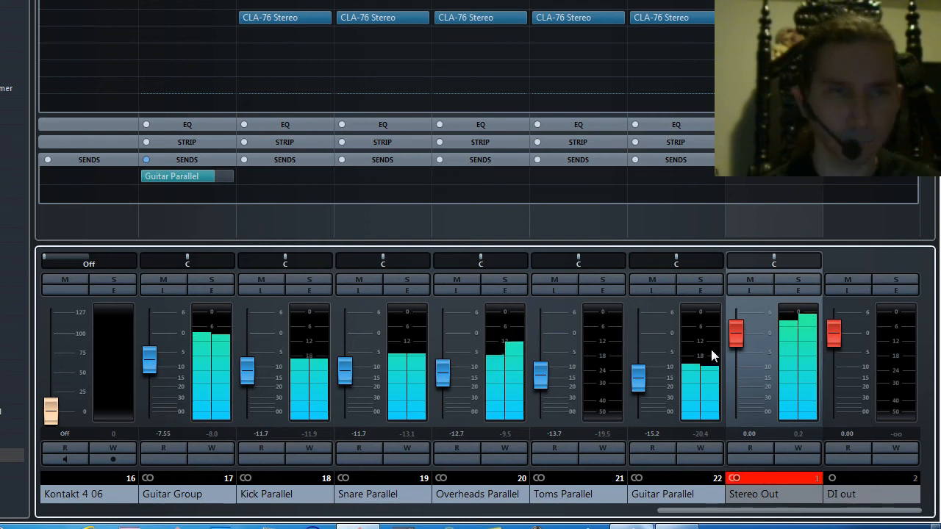
{"action": "left_click_drag", "start_coordinate": [738, 336], "coordinate": [739, 344]}
{"action": "left_click", "coordinate": [774, 471]}
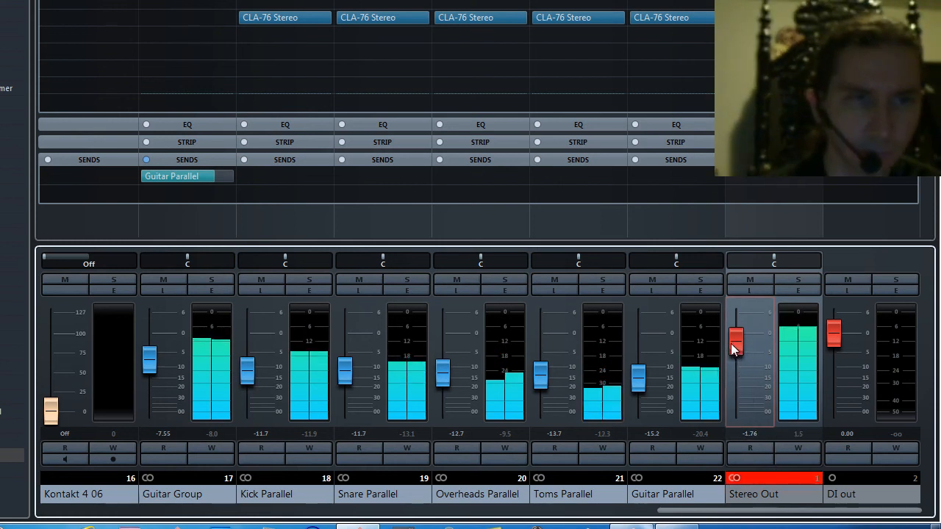
{"action": "left_click_drag", "start_coordinate": [730, 343], "coordinate": [734, 345]}
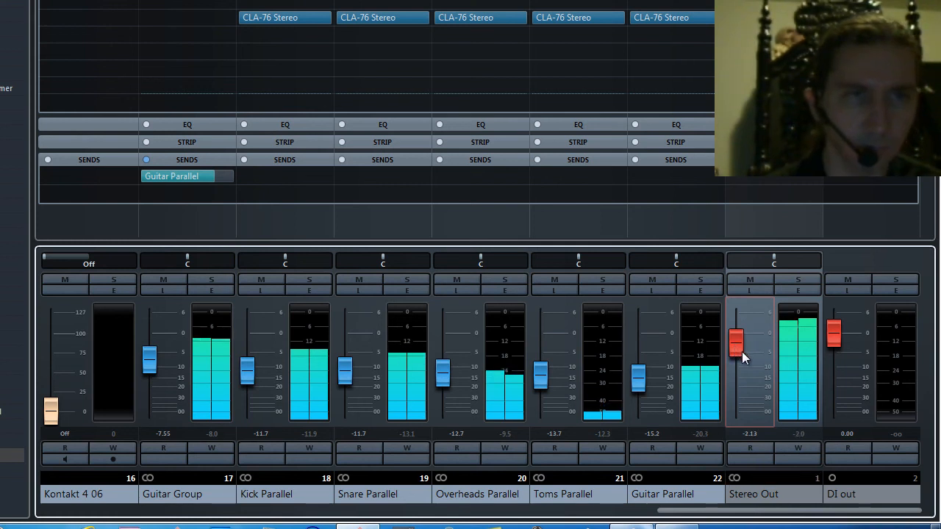